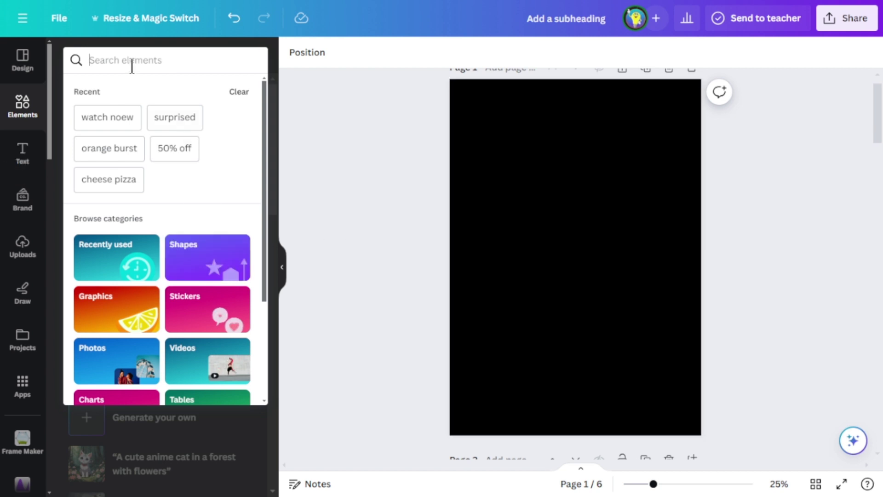
# Step: Search the graphics elements for "pink gradient"
pyautogui.write('pink')
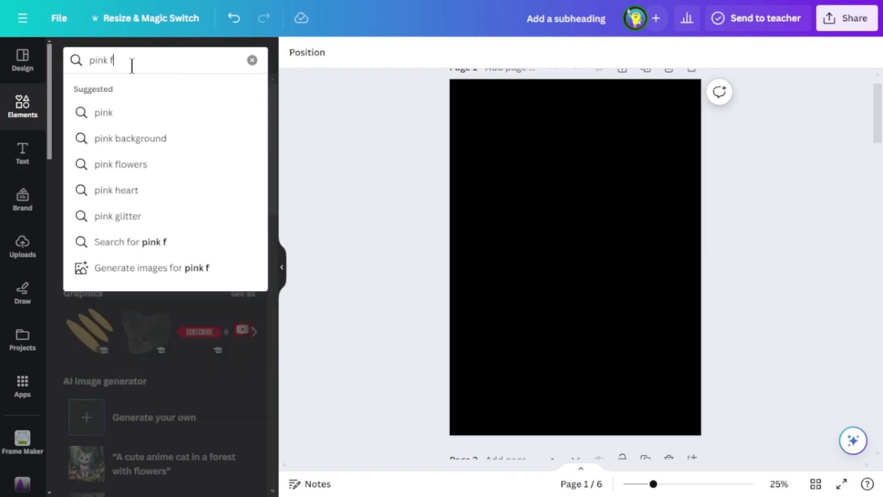
pyautogui.write(' gradient')
pyautogui.press('Return')
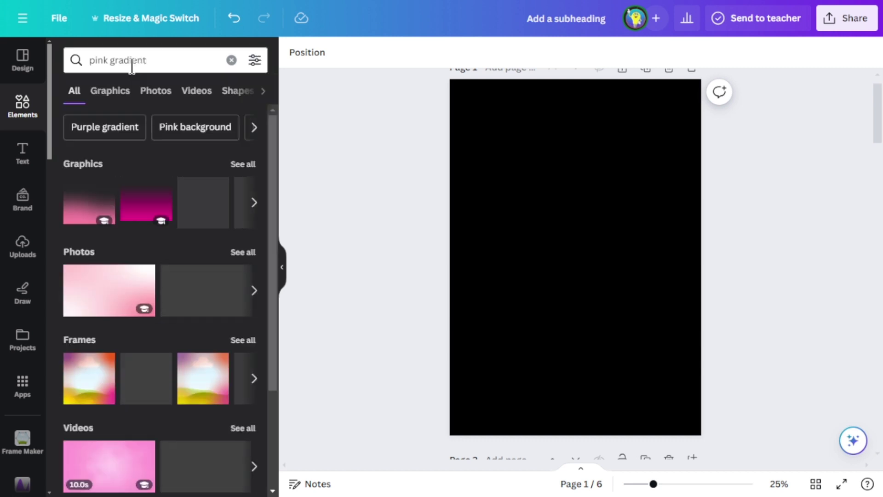
pyautogui.click(244, 164)
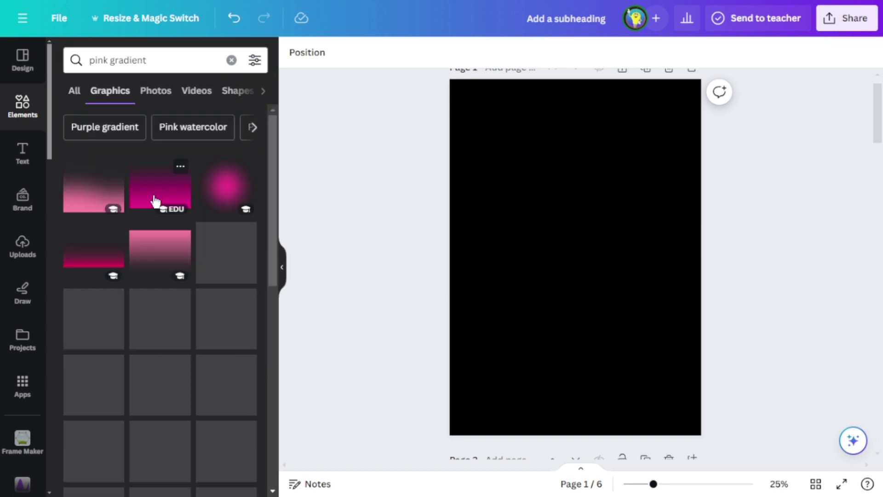
# Step: Add the transparent-to-magenta gradient, fit it across the full width of the page's lower half, and duplicate it
pyautogui.click(154, 198)
pyautogui.moveTo(607, 293); pyautogui.dragTo(585, 347)
pyautogui.moveTo(654, 290); pyautogui.dragTo(702, 257)
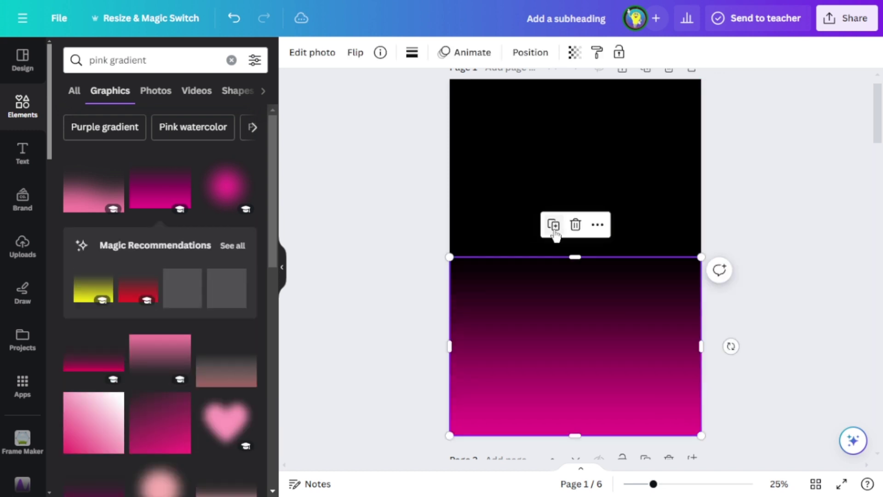
pyautogui.click(553, 225)
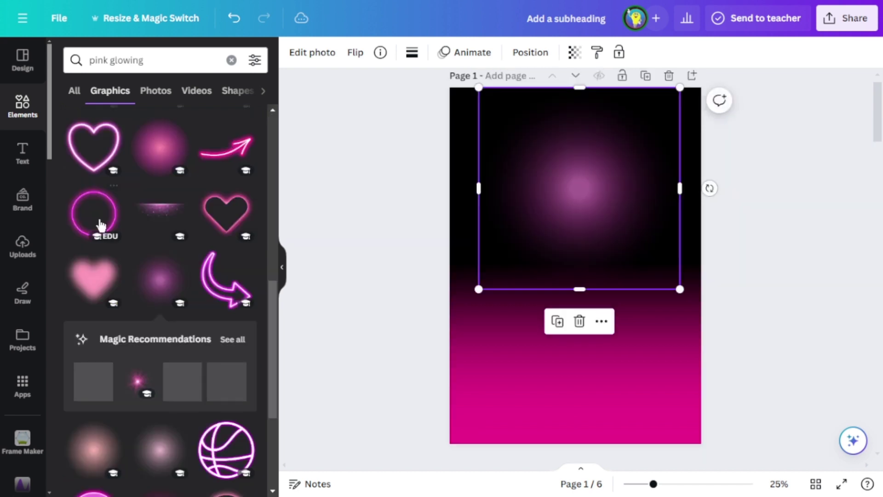
# Step: Add the neon pink ring and the pink radial glow graphics, placing the ring over the glow in the page's upper half
pyautogui.click(101, 225)
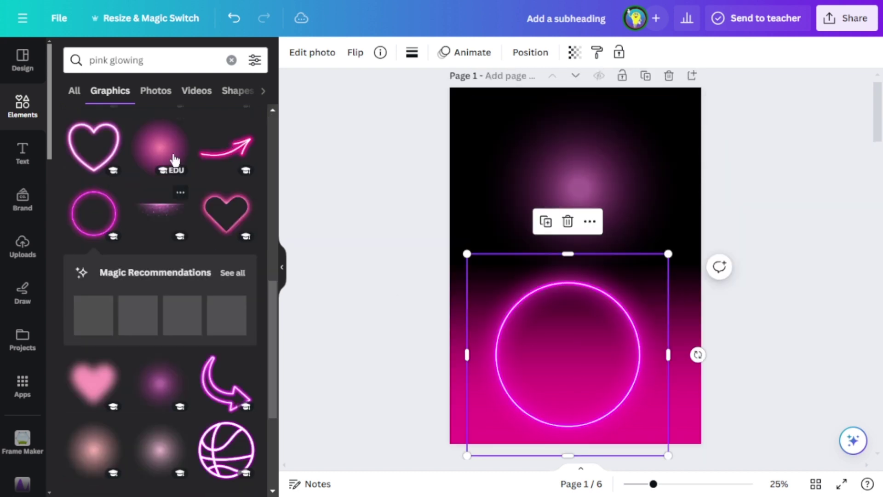
pyautogui.click(174, 160)
pyautogui.click(581, 379)
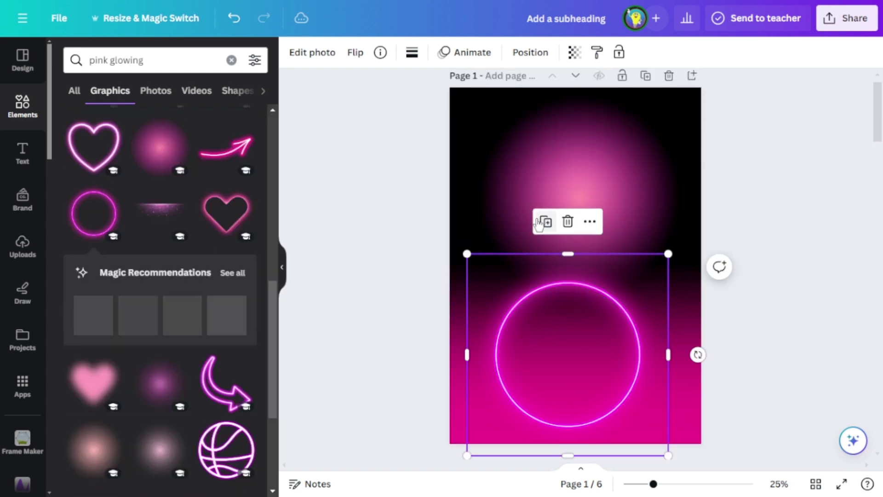
pyautogui.click(541, 224)
pyautogui.moveTo(575, 358); pyautogui.dragTo(583, 197)
pyautogui.click(568, 299)
pyautogui.click(567, 219)
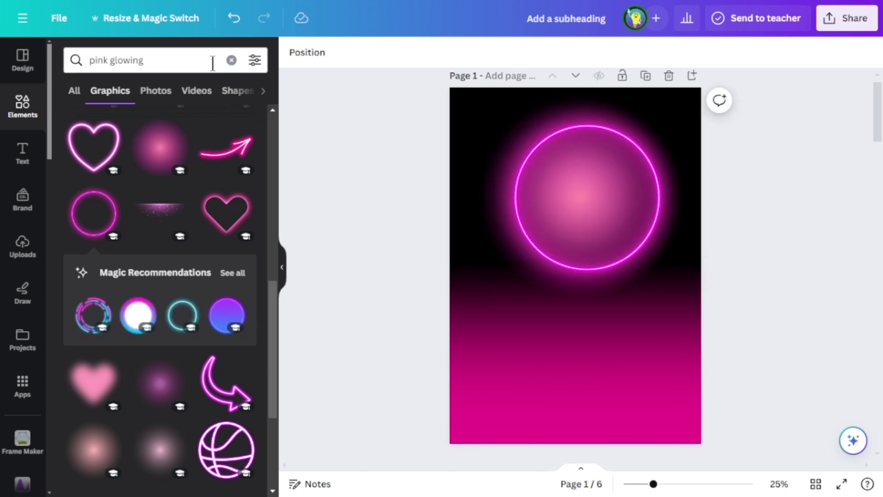
# Step: Search photos for "girl singing" and add the one of a long-haired woman singing into a studio microphone
pyautogui.click(232, 61)
pyautogui.write('gi')
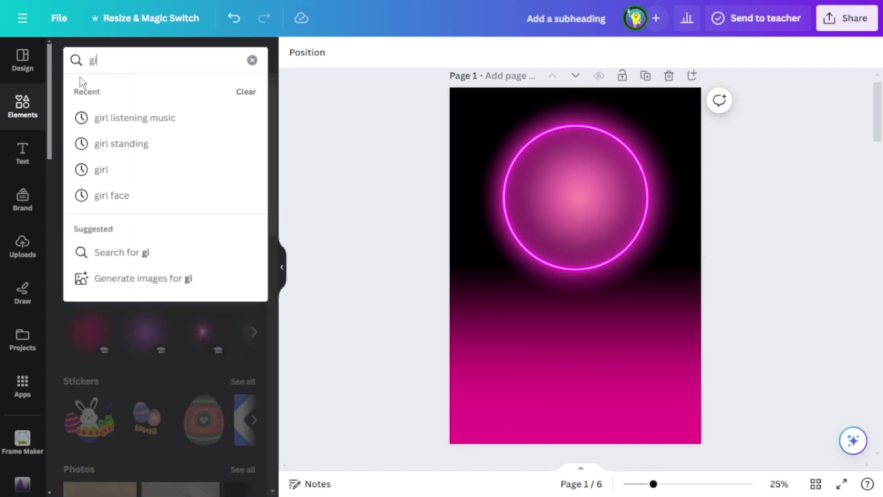
pyautogui.write('rl singing')
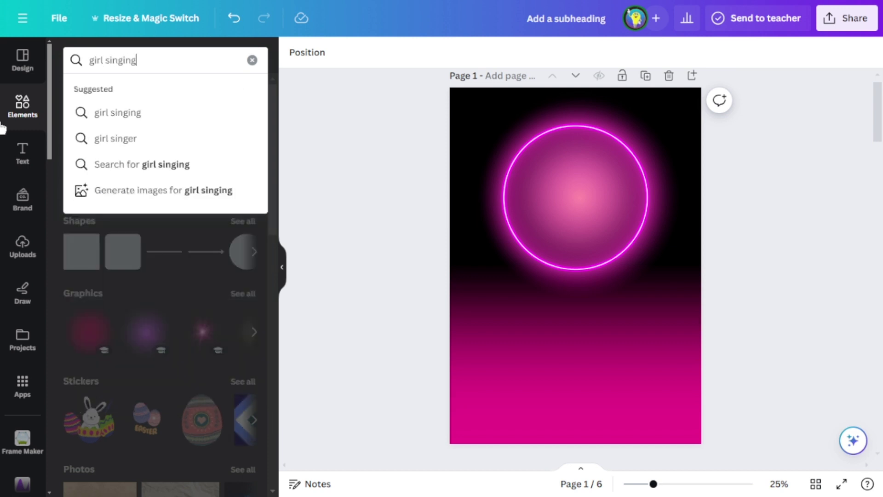
pyautogui.press('Return')
pyautogui.click(157, 91)
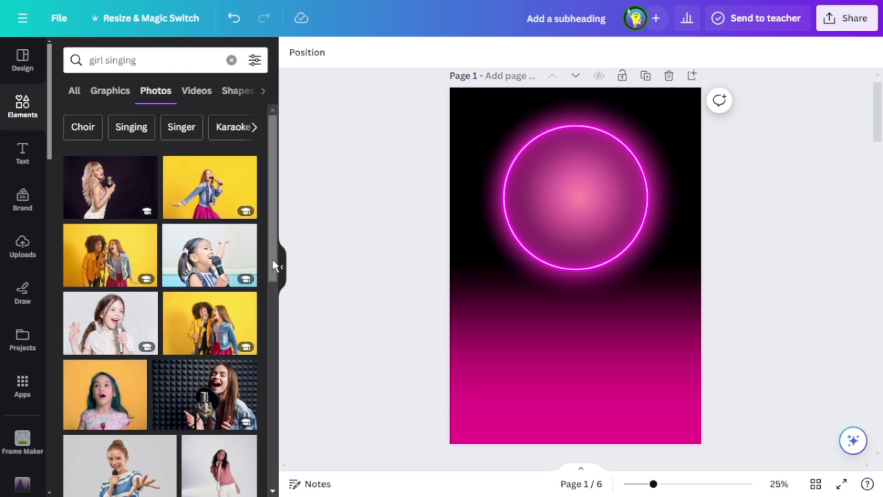
pyautogui.scroll(-3, 254, 286)
pyautogui.click(254, 286)
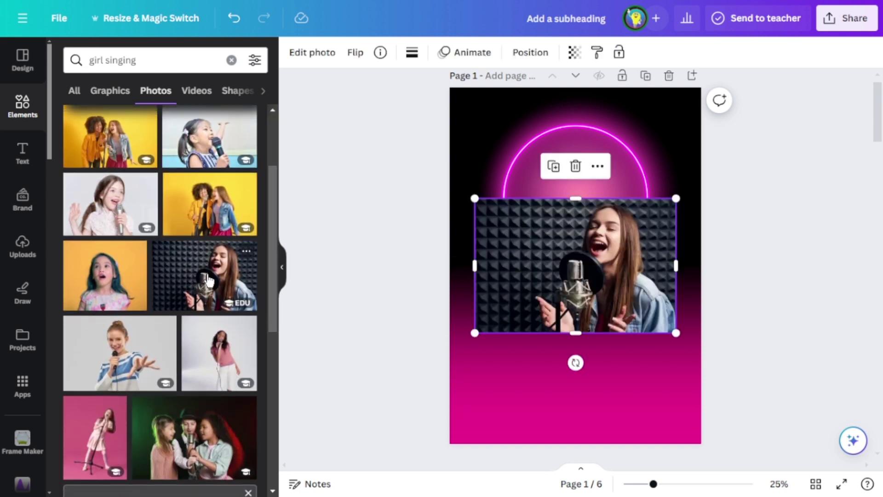
# Step: Remove the singer photo's background and place the cutout over the neon ring
pyautogui.click(311, 52)
pyautogui.click(87, 147)
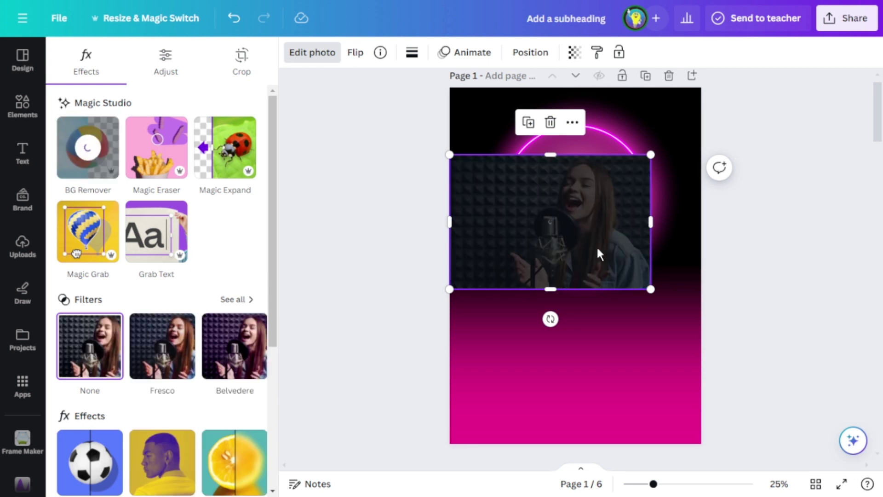
pyautogui.moveTo(598, 252); pyautogui.dragTo(589, 224)
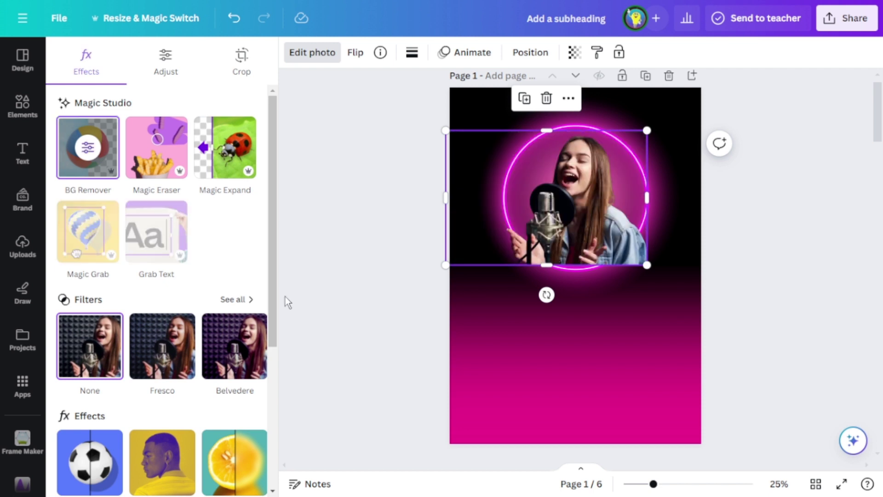
pyautogui.moveTo(501, 218)
pyautogui.mouseDown()
pyautogui.moveTo(500, 211)
pyautogui.moveTo(499, 219)
pyautogui.mouseUp()
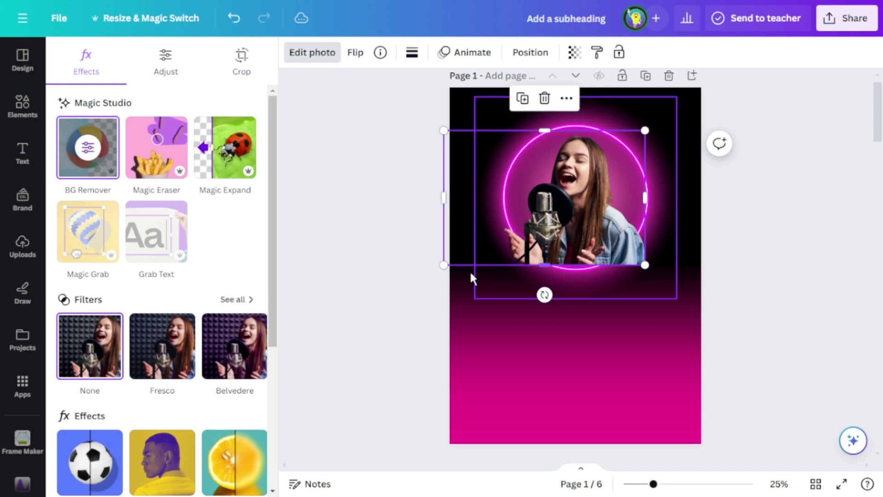
# Step: Add a circular frame over the neon ring and fill it with the singer cutout, enlarged to cover the ring
pyautogui.click(23, 103)
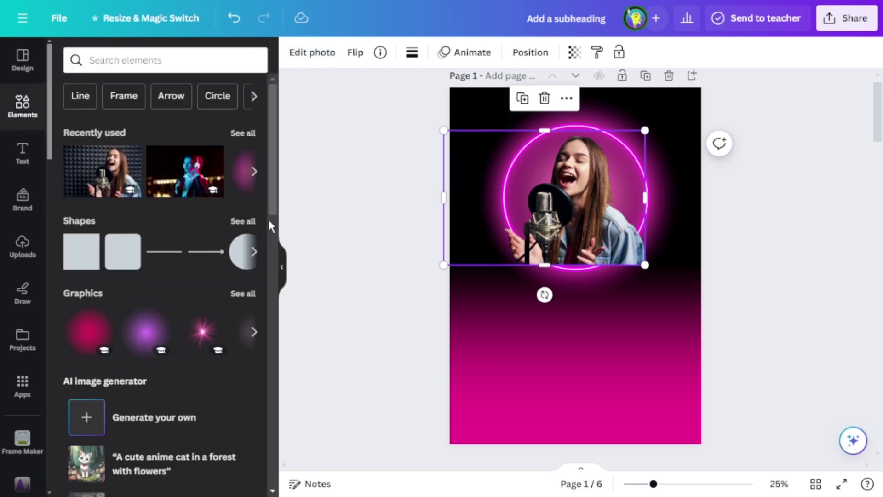
pyautogui.moveTo(272, 200); pyautogui.dragTo(265, 430)
pyautogui.click(527, 183)
pyautogui.click(528, 183)
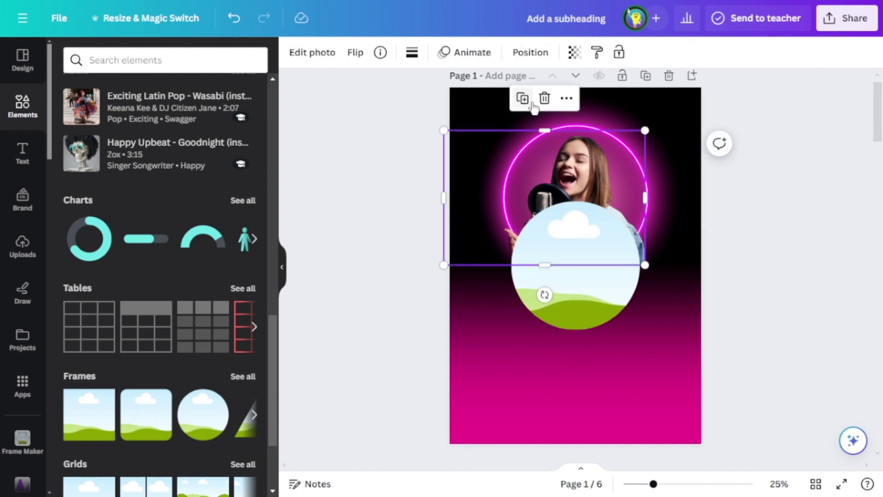
pyautogui.moveTo(569, 184); pyautogui.dragTo(587, 214)
pyautogui.doubleClick(598, 217)
pyautogui.click(746, 242)
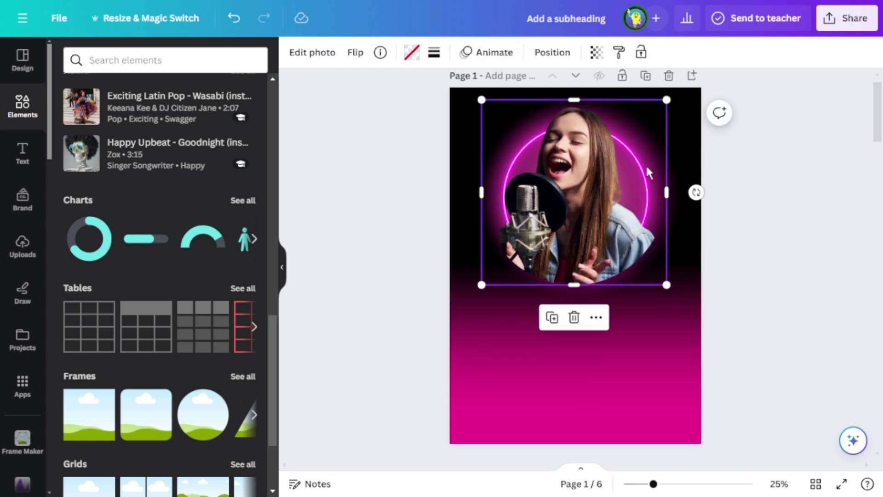
# Step: Duplicate the neon ring, moving the framed singer aside to reach it and back over the original ring
pyautogui.moveTo(648, 172); pyautogui.dragTo(581, 318)
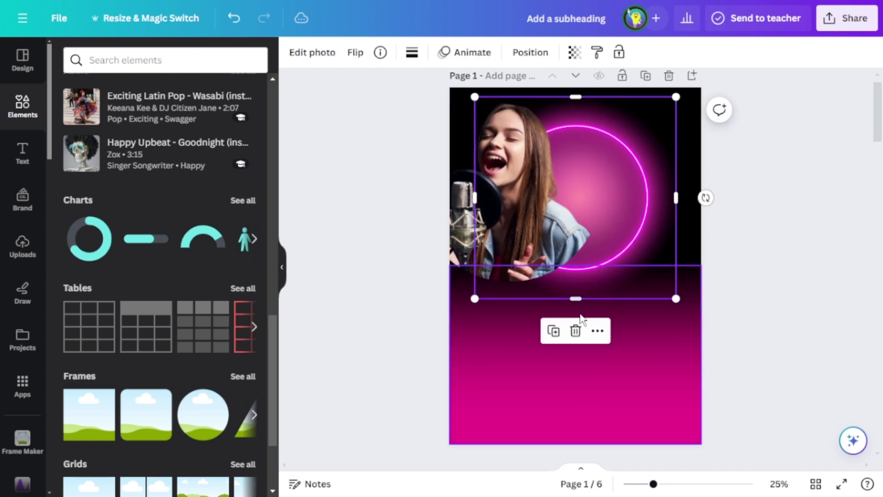
pyautogui.click(555, 328)
pyautogui.moveTo(552, 138); pyautogui.dragTo(581, 131)
# Step: Align the duplicate ring with the original in front of the singer and crop off its upper half
pyautogui.click(564, 381)
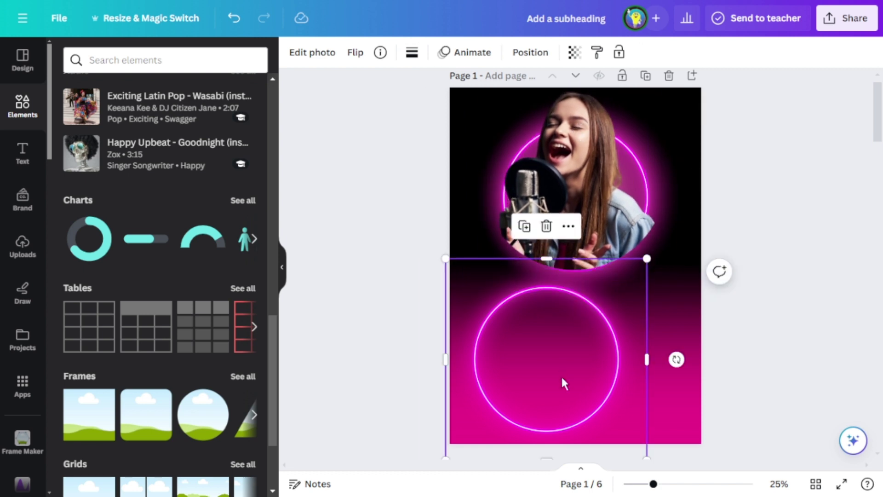
pyautogui.moveTo(564, 380); pyautogui.dragTo(584, 230)
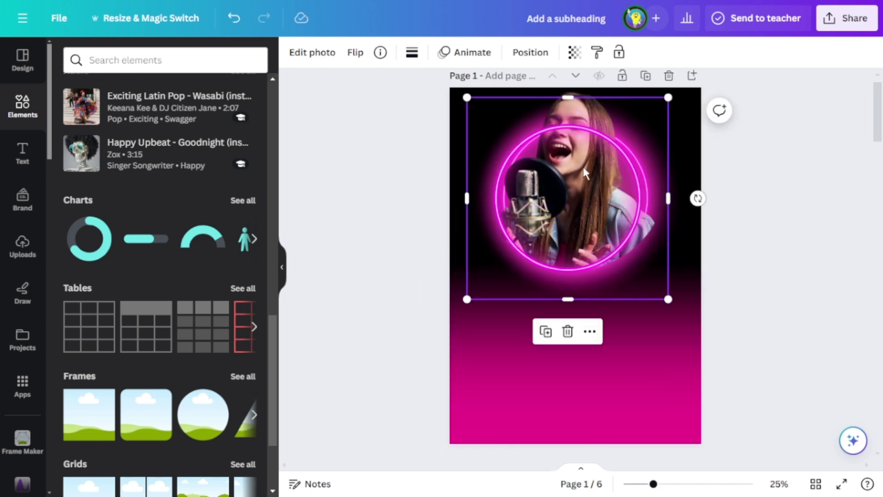
pyautogui.moveTo(574, 95); pyautogui.dragTo(575, 193)
pyautogui.moveTo(552, 249); pyautogui.dragTo(590, 252)
pyautogui.click(778, 258)
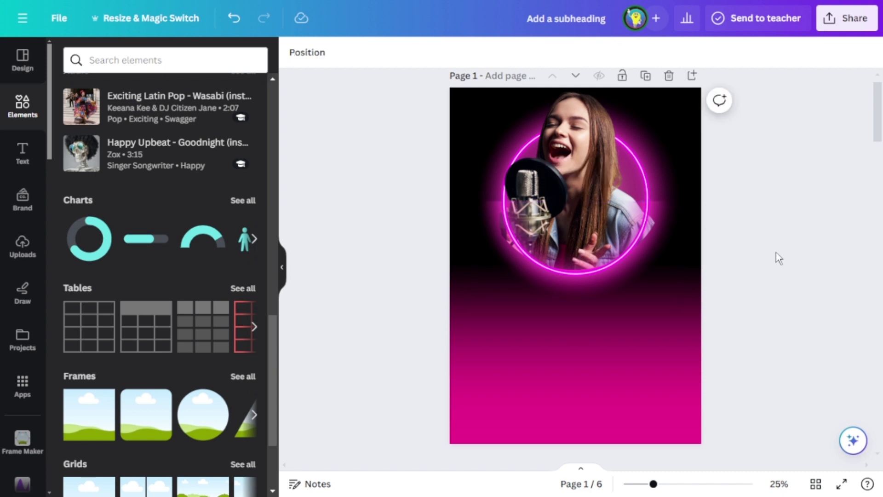
# Step: Crop both sides of the framed singer so the cutout stays within the neon ring's width
pyautogui.click(577, 171)
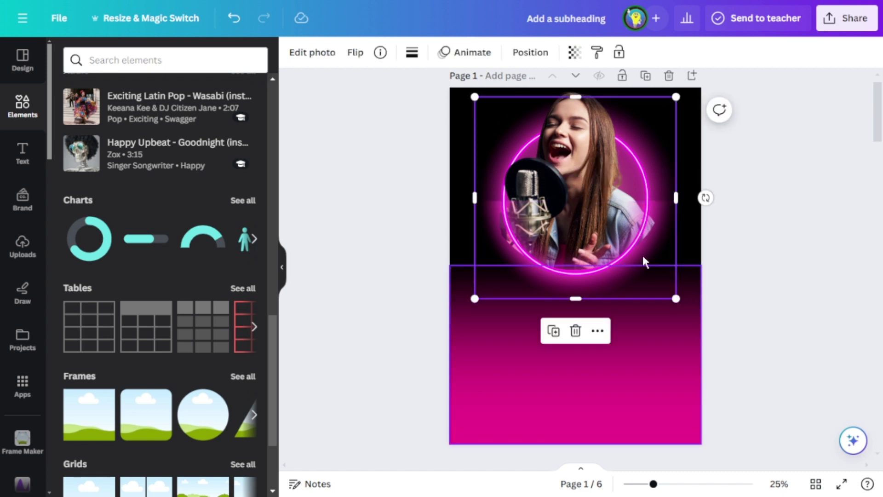
pyautogui.click(609, 174)
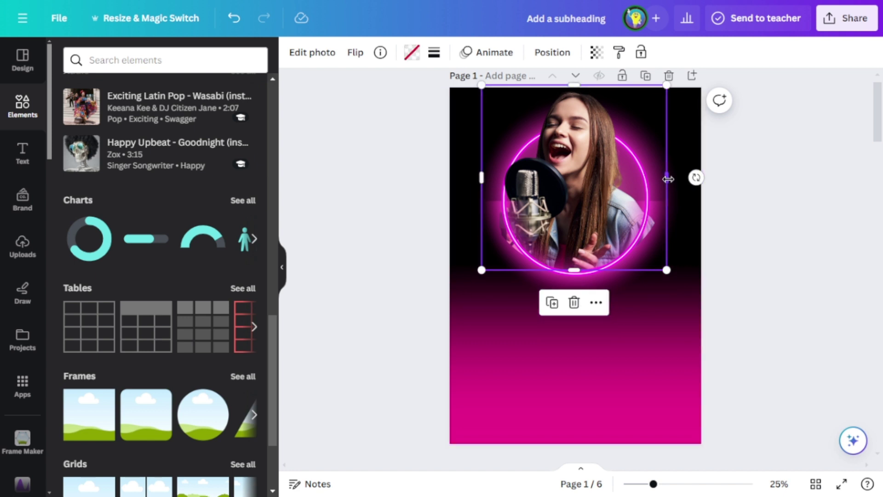
pyautogui.moveTo(666, 178); pyautogui.dragTo(656, 179)
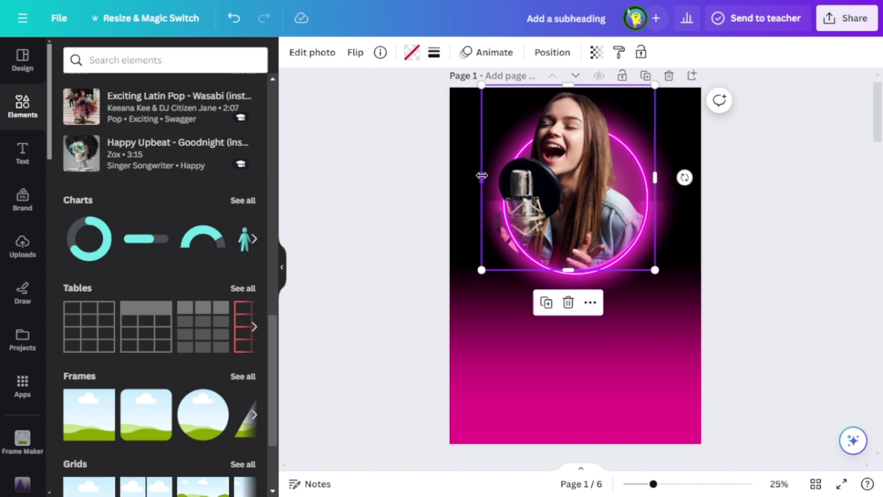
pyautogui.moveTo(481, 179); pyautogui.dragTo(493, 175)
pyautogui.click(815, 292)
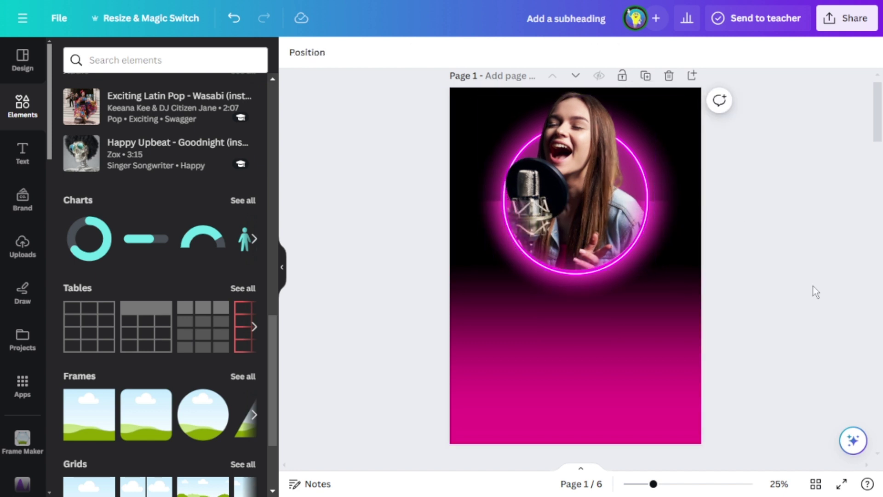
# Step: Separate the two stacked gradients, placing one behind the singer and the other near the bottom of the page
pyautogui.click(633, 393)
pyautogui.moveTo(633, 392); pyautogui.dragTo(626, 256)
pyautogui.click(650, 427)
pyautogui.moveTo(651, 427); pyautogui.dragTo(645, 287)
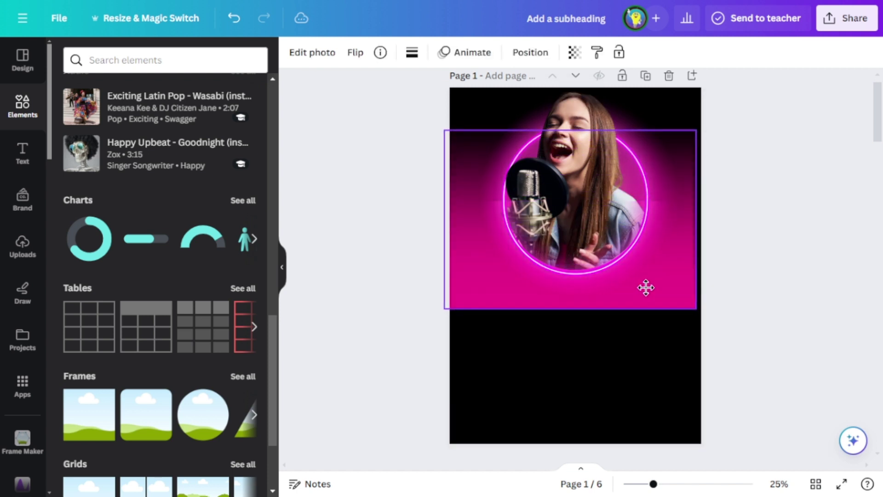
pyautogui.click(743, 322)
pyautogui.click(684, 289)
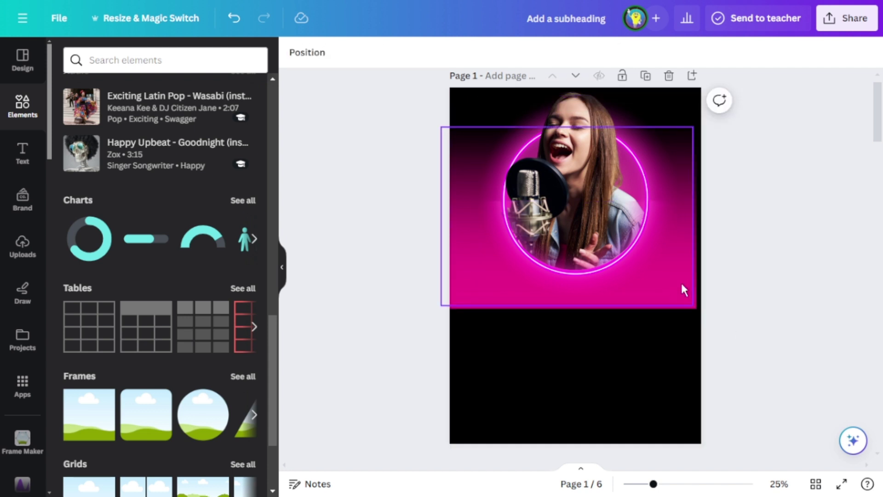
pyautogui.moveTo(468, 283); pyautogui.dragTo(506, 417)
# Step: Bring both pink gradients to the front of the layer order
pyautogui.click(457, 283)
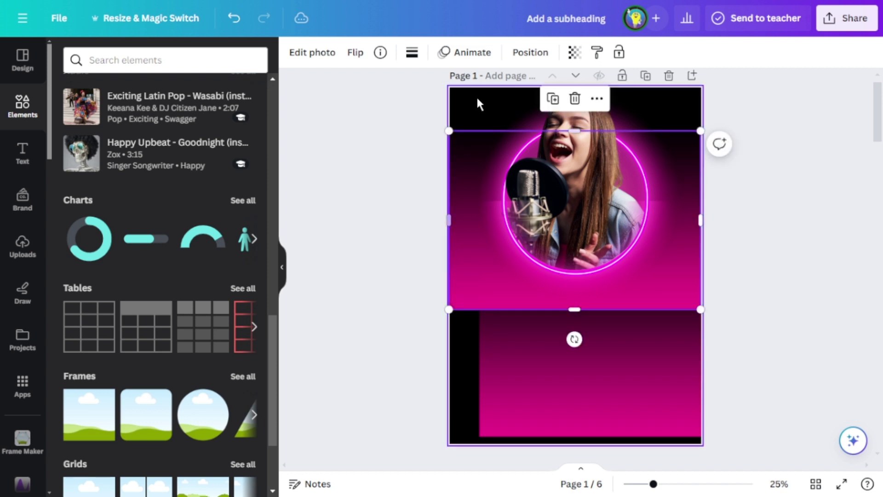
pyautogui.click(524, 53)
pyautogui.click(80, 94)
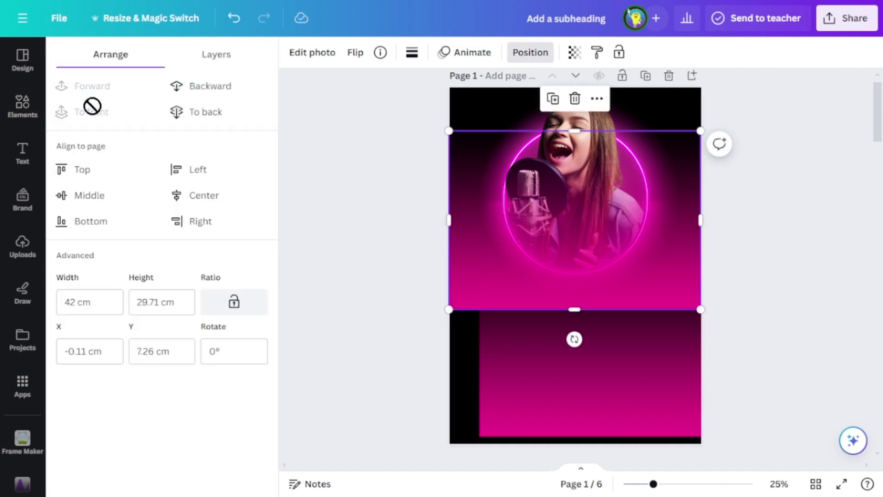
pyautogui.click(630, 385)
pyautogui.click(96, 112)
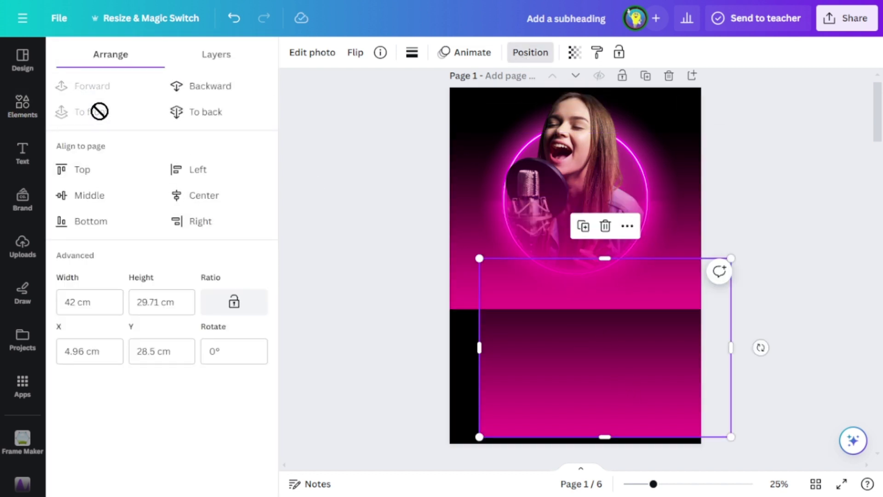
# Step: Move both gradients up over the singer so they fade the lower part of the photo and ring
pyautogui.moveTo(585, 353); pyautogui.dragTo(578, 229)
pyautogui.moveTo(515, 301); pyautogui.dragTo(514, 260)
pyautogui.click(23, 106)
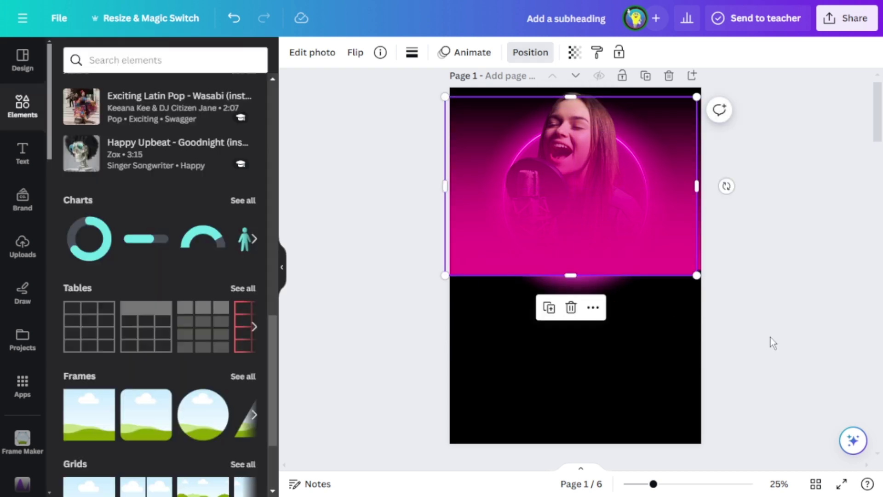
pyautogui.click(575, 281)
pyautogui.click(676, 275)
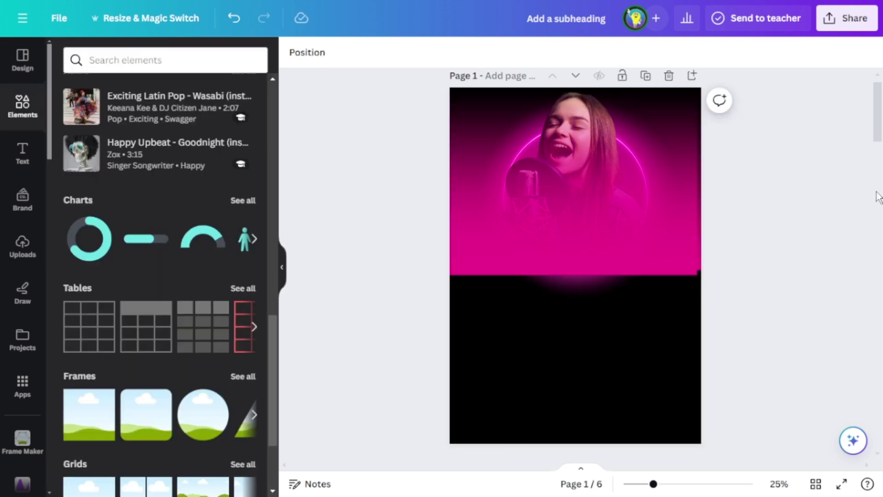
# Step: Group the singer, ring, glow and gradients and move the group down toward the middle of the page
pyautogui.scroll(1, 834, 215)
pyautogui.moveTo(782, 316); pyautogui.dragTo(398, 122)
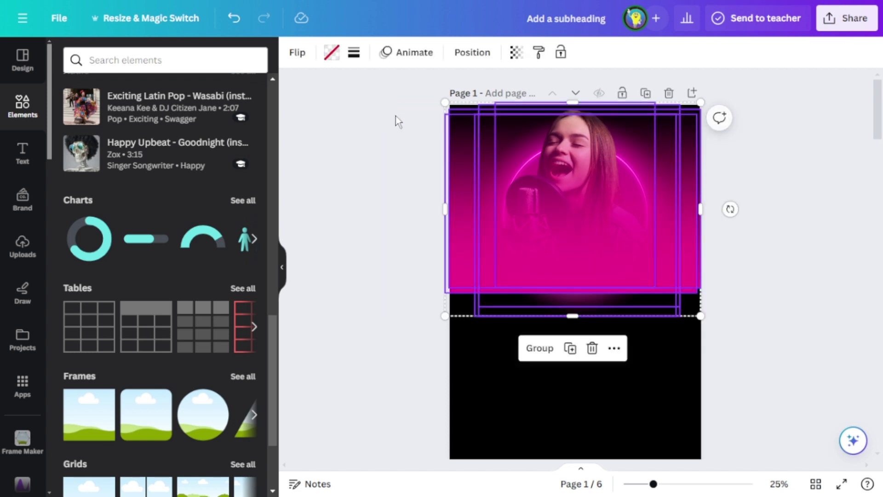
pyautogui.click(535, 352)
pyautogui.moveTo(575, 225); pyautogui.dragTo(582, 273)
pyautogui.click(817, 329)
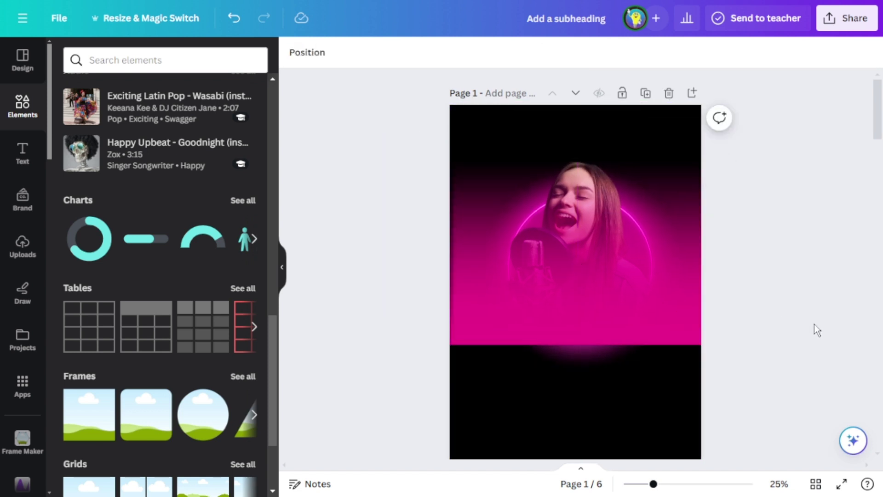
# Step: Enlarge the singer-and-gradient group and reposition it so it spans the full width of the page
pyautogui.click(673, 295)
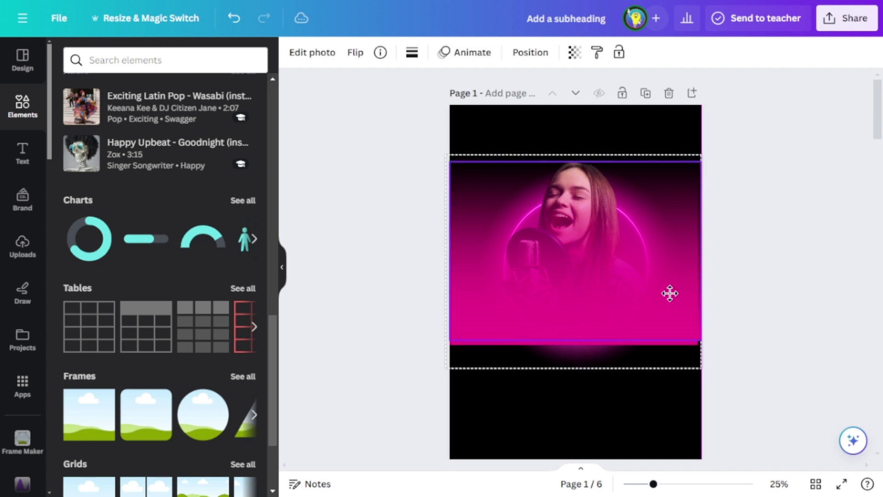
pyautogui.moveTo(700, 367); pyautogui.dragTo(672, 321)
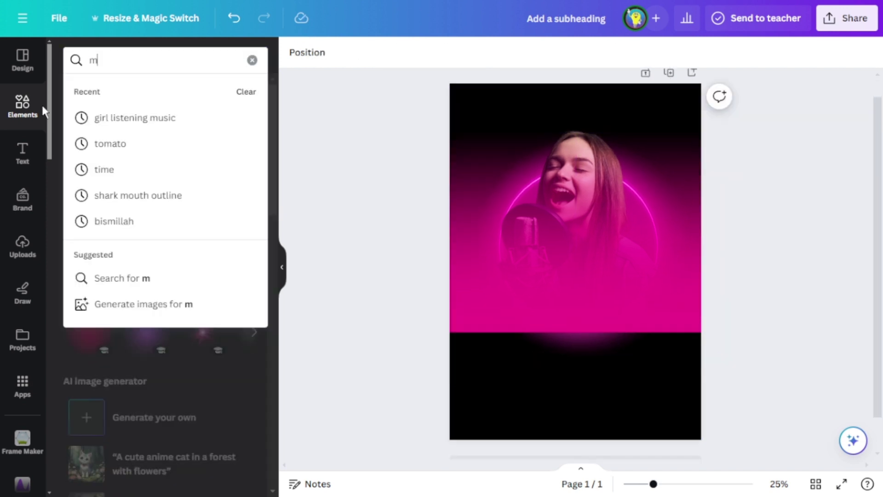
# Step: Search the elements for "music" and show all of the graphics results
pyautogui.write('usic')
pyautogui.press('Return')
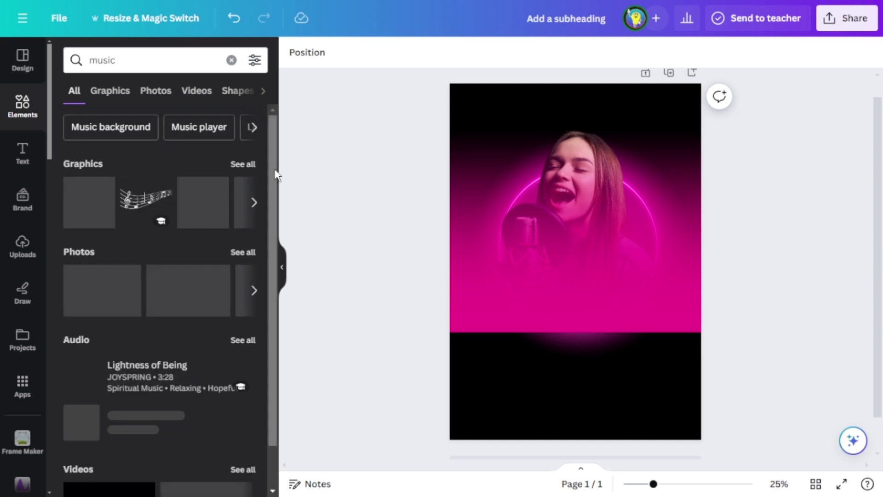
pyautogui.click(252, 171)
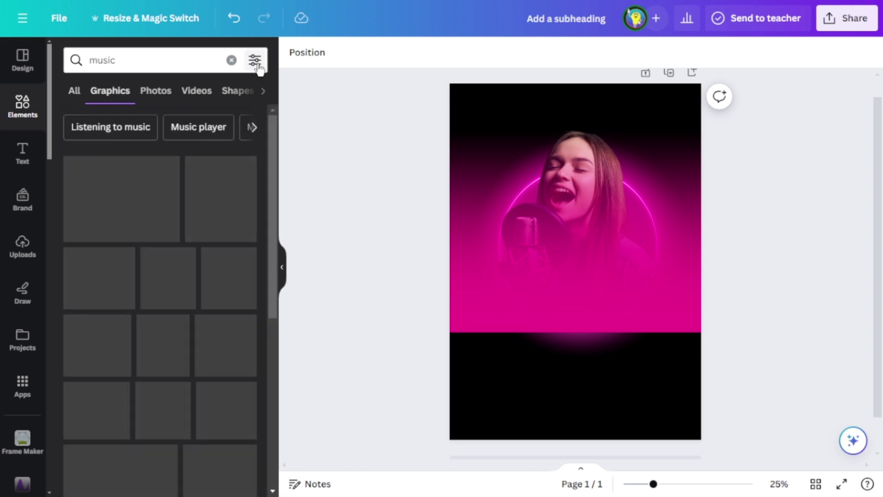
pyautogui.click(255, 61)
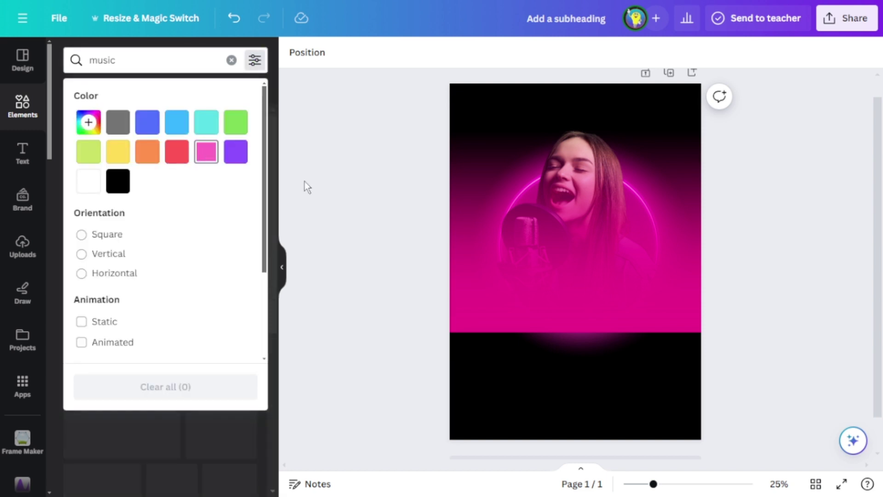
pyautogui.click(304, 181)
pyautogui.scroll(-4, 271, 193)
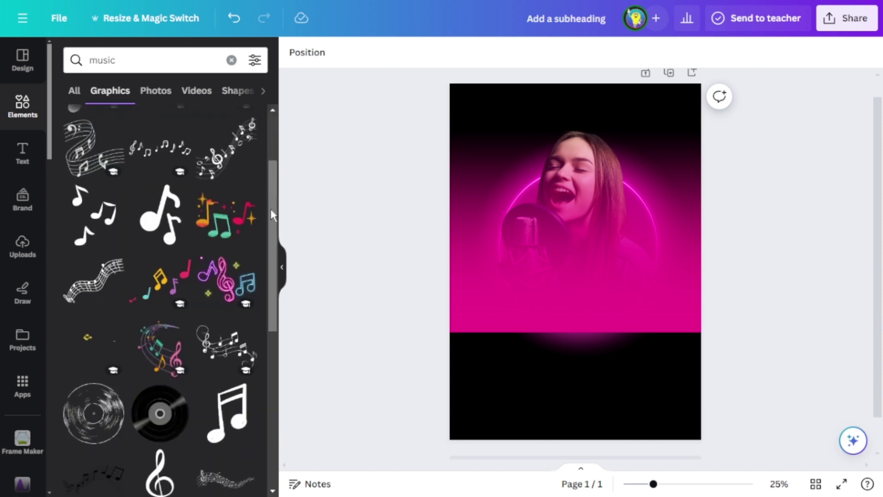
# Step: Add the neon music notes graphic, shrink it and place it to the upper left of the singer's head
pyautogui.click(225, 280)
pyautogui.moveTo(676, 345); pyautogui.dragTo(568, 255)
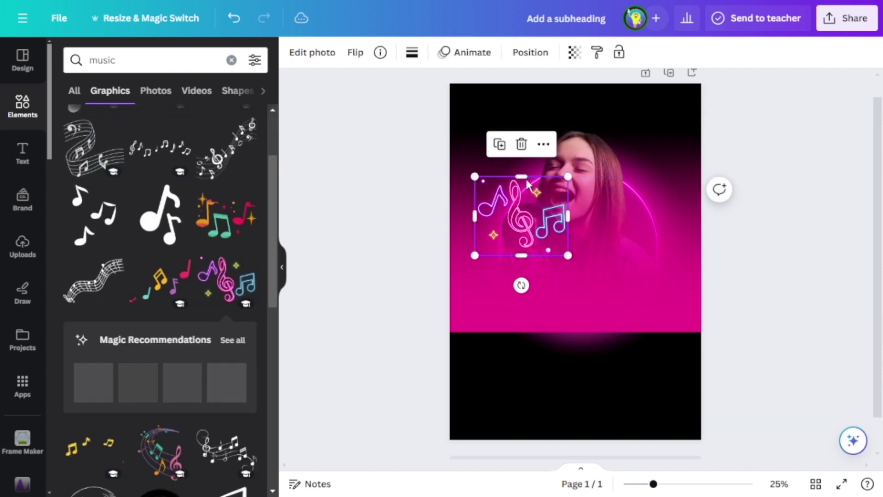
pyautogui.moveTo(528, 184); pyautogui.dragTo(504, 95)
pyautogui.moveTo(544, 167); pyautogui.dragTo(509, 135)
pyautogui.moveTo(490, 115); pyautogui.dragTo(498, 152)
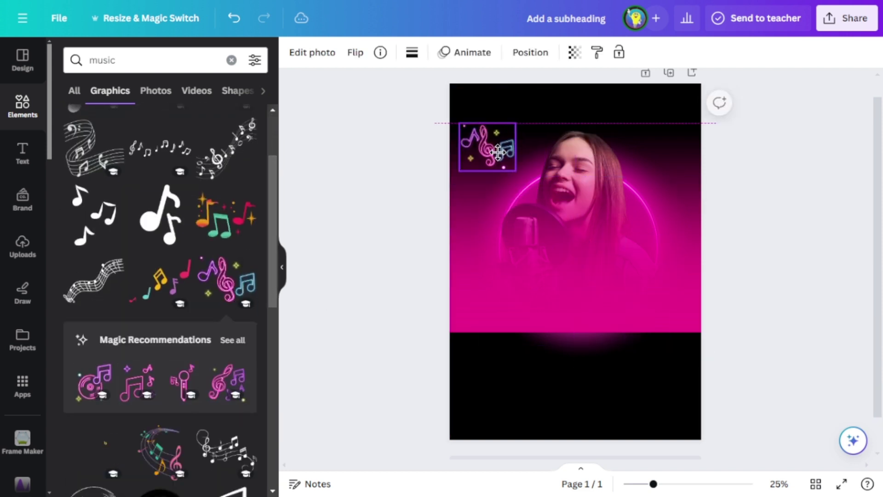
# Step: Duplicate the neon notes so that a pair decorates each of the page's upper corners
pyautogui.click(467, 92)
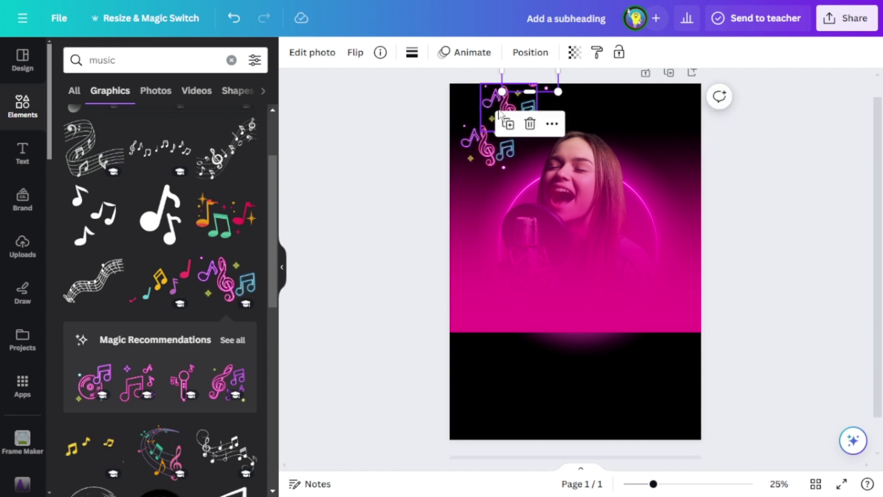
pyautogui.click(508, 124)
pyautogui.moveTo(528, 125); pyautogui.dragTo(694, 123)
pyautogui.click(653, 156)
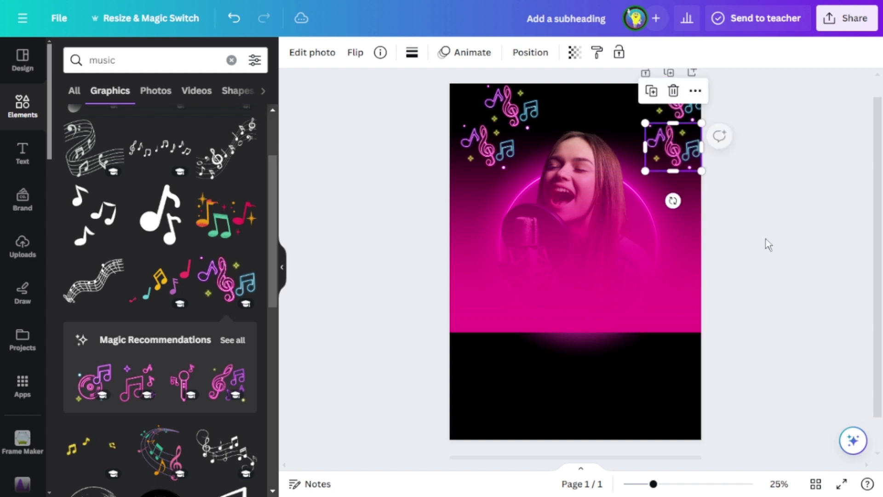
pyautogui.click(768, 245)
# Step: Add the black wavy staff graphic over the pink gradient, set its transparency to 11 and shrink it toward the left
pyautogui.scroll(-5, 158, 336)
pyautogui.moveTo(94, 342); pyautogui.dragTo(570, 305)
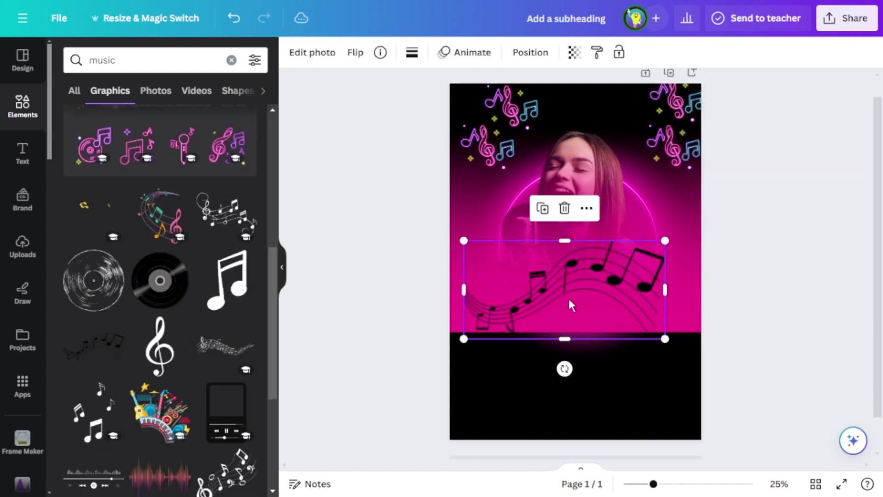
pyautogui.click(573, 52)
pyautogui.moveTo(574, 104); pyautogui.dragTo(473, 106)
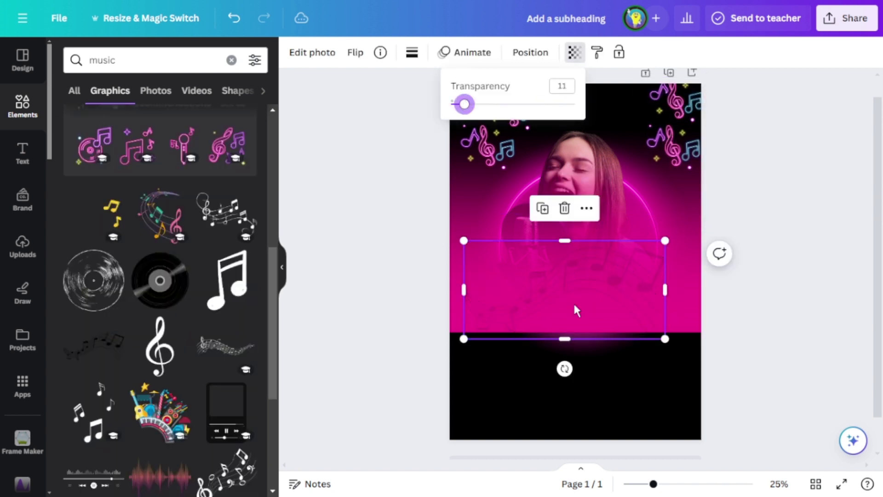
pyautogui.moveTo(665, 338); pyautogui.dragTo(565, 274)
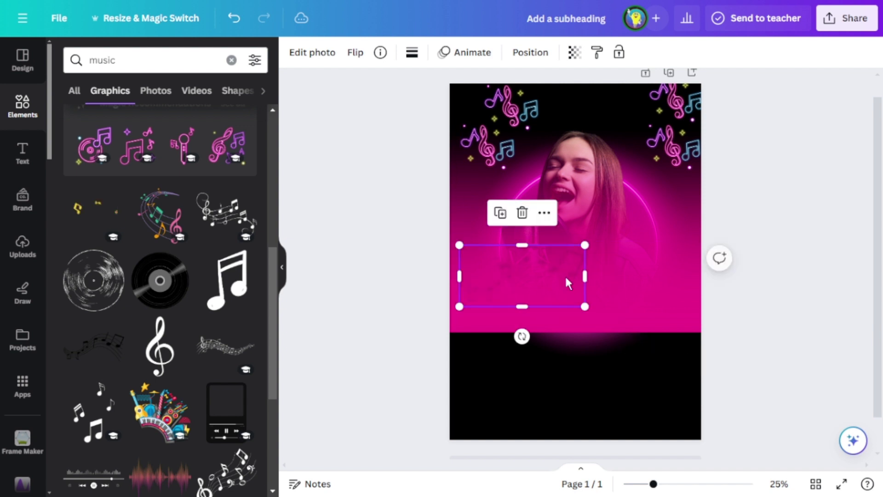
# Step: Add the MUSIC lettering graphic, resize it and place it on the pink area below the singer
pyautogui.scroll(-5, 167, 399)
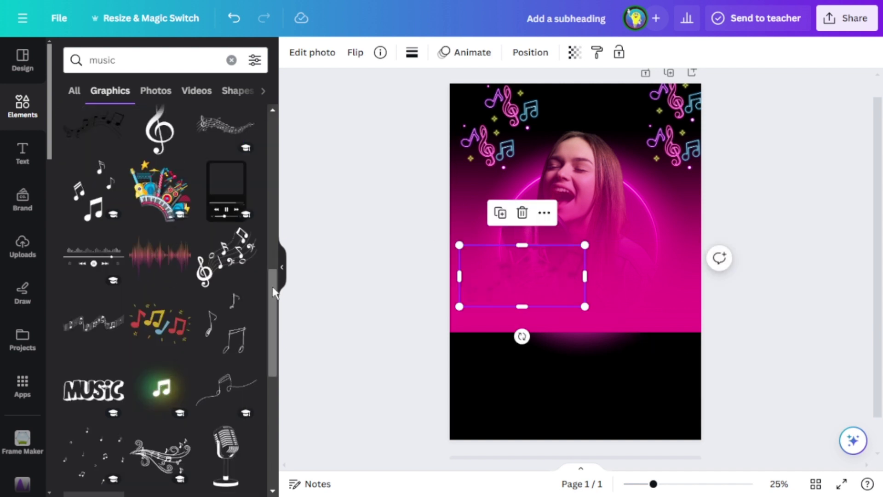
pyautogui.click(93, 390)
pyautogui.moveTo(627, 281); pyautogui.dragTo(686, 300)
pyautogui.moveTo(658, 259); pyautogui.dragTo(621, 300)
pyautogui.click(672, 391)
pyautogui.click(604, 306)
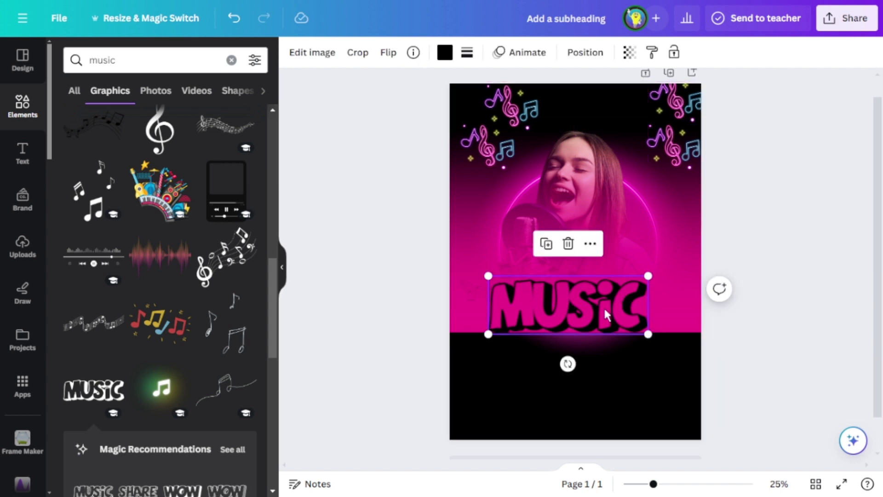
# Step: Separate one pink gradient from the group, flip it vertically and move it down over the black lower part of the page
pyautogui.click(666, 308)
pyautogui.click(566, 99)
pyautogui.click(689, 324)
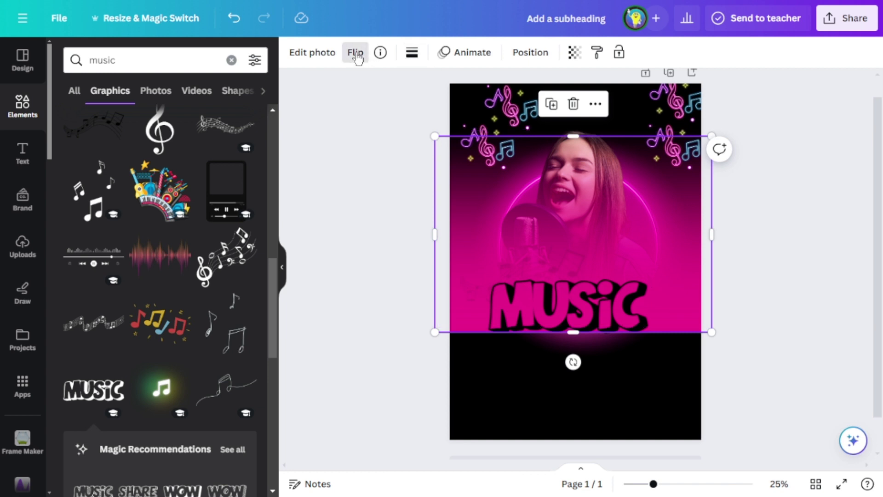
pyautogui.click(356, 53)
pyautogui.click(366, 111)
pyautogui.moveTo(574, 176); pyautogui.dragTo(660, 375)
pyautogui.click(778, 281)
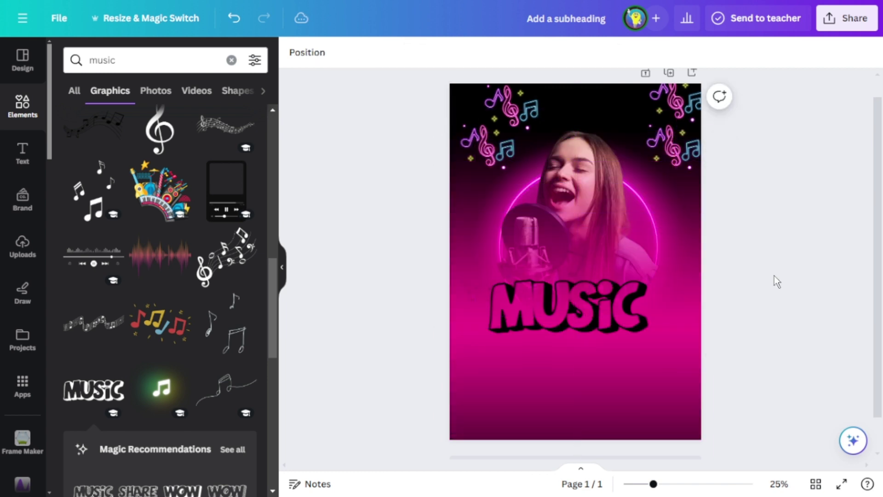
# Step: Replace the MUSIC lettering with a duplicate centred horizontally below the singer
pyautogui.click(657, 396)
pyautogui.click(745, 282)
pyautogui.click(572, 305)
pyautogui.moveTo(571, 305); pyautogui.dragTo(600, 262)
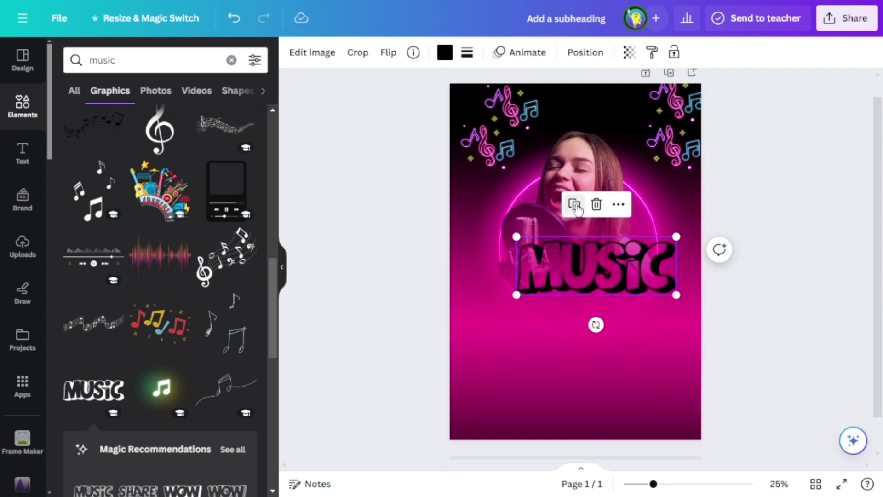
pyautogui.click(576, 208)
pyautogui.click(597, 272)
pyautogui.click(597, 203)
pyautogui.moveTo(575, 382); pyautogui.dragTo(575, 335)
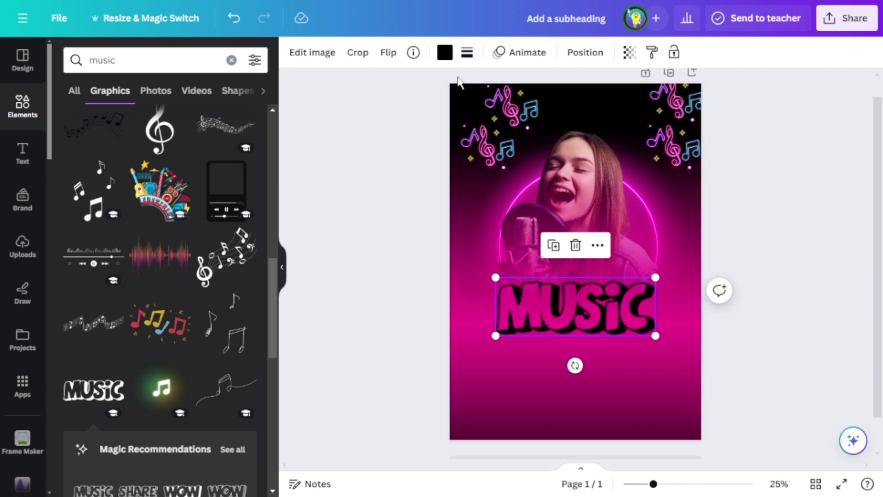
pyautogui.doubleClick(556, 305)
# Step: Move the lower neon notes on the left side to the page edge and reduce their opacity
pyautogui.scroll(-10, 190, 319)
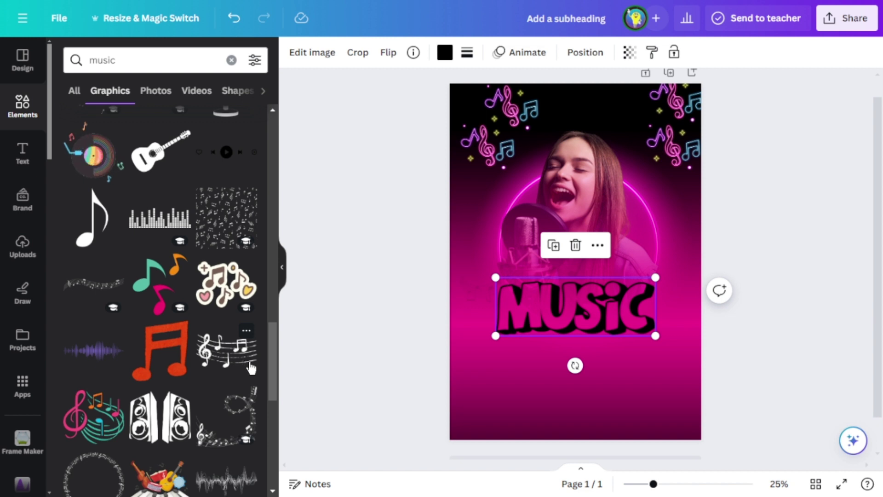
pyautogui.moveTo(488, 146); pyautogui.dragTo(478, 147)
pyautogui.click(574, 52)
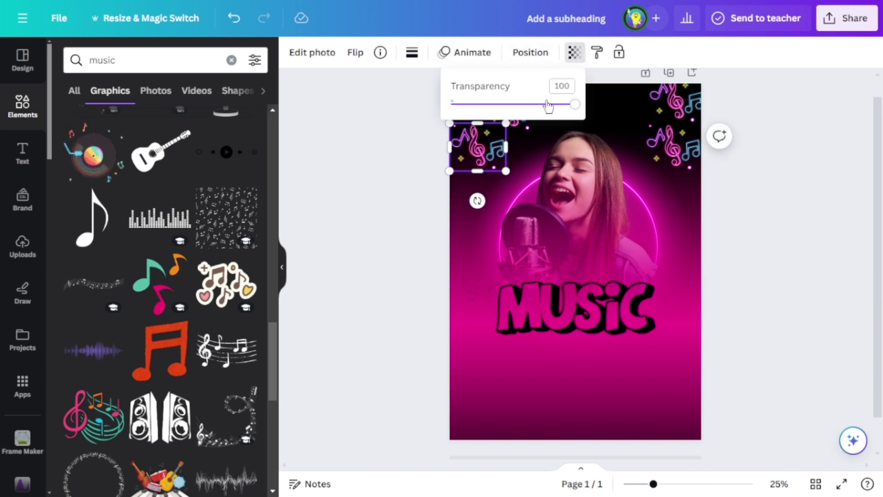
pyautogui.click(556, 113)
# Step: Copy the faded notes' style to the other three neon notes graphics
pyautogui.click(524, 106)
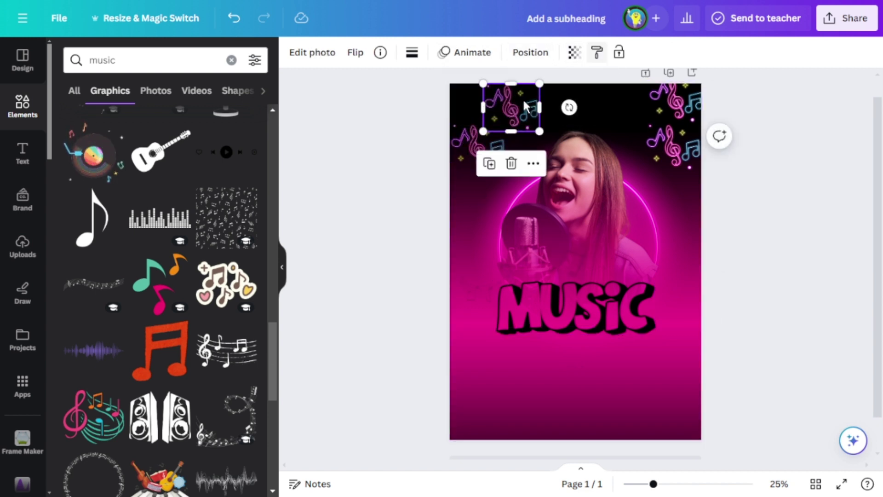
pyautogui.click(597, 52)
pyautogui.click(673, 102)
pyautogui.click(597, 52)
pyautogui.click(674, 146)
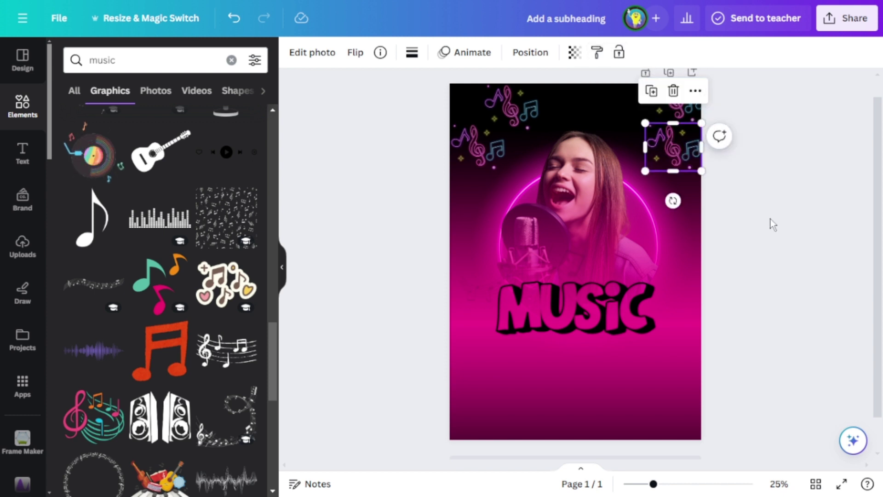
pyautogui.click(772, 225)
# Step: Add the pair of speakers graphic, shrink it and place it in the page's bottom-right corner
pyautogui.scroll(-10, 166, 290)
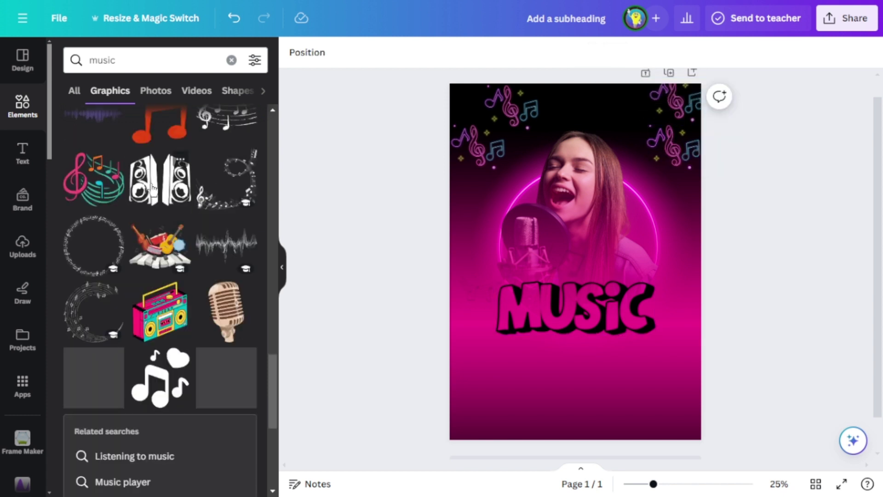
pyautogui.scroll(-2, 166, 290)
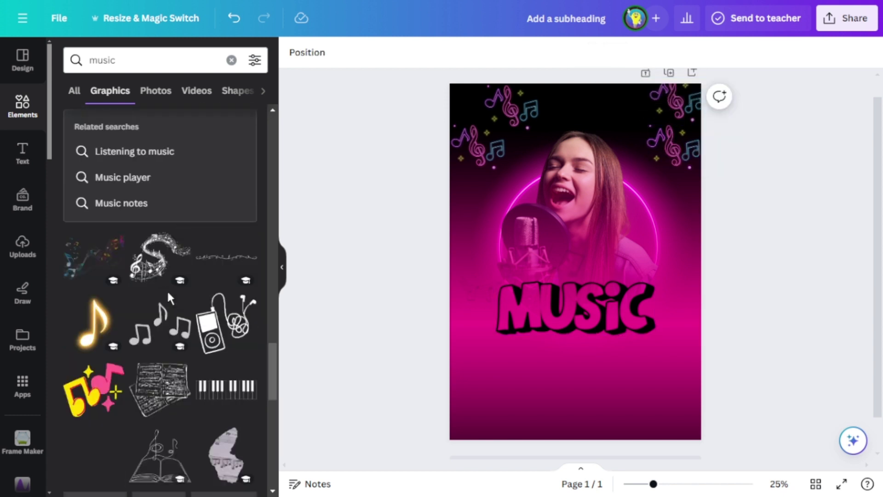
pyautogui.scroll(-5, 167, 290)
pyautogui.scroll(8, 227, 286)
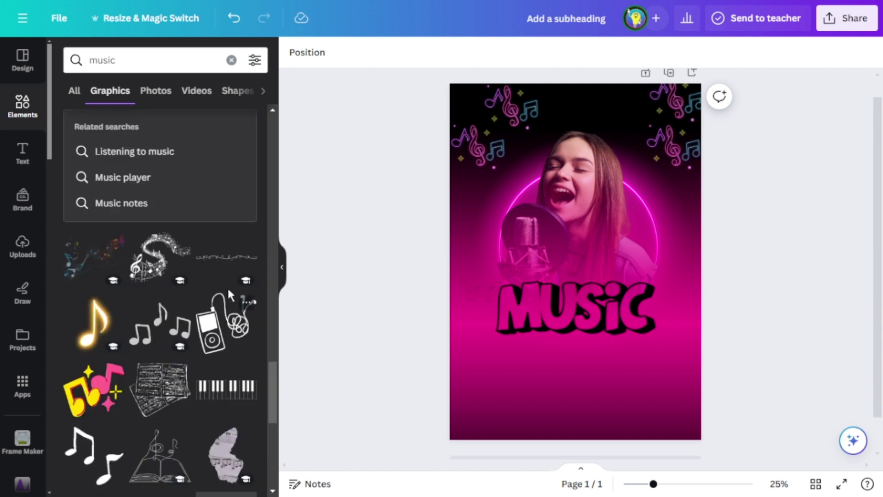
pyautogui.click(160, 348)
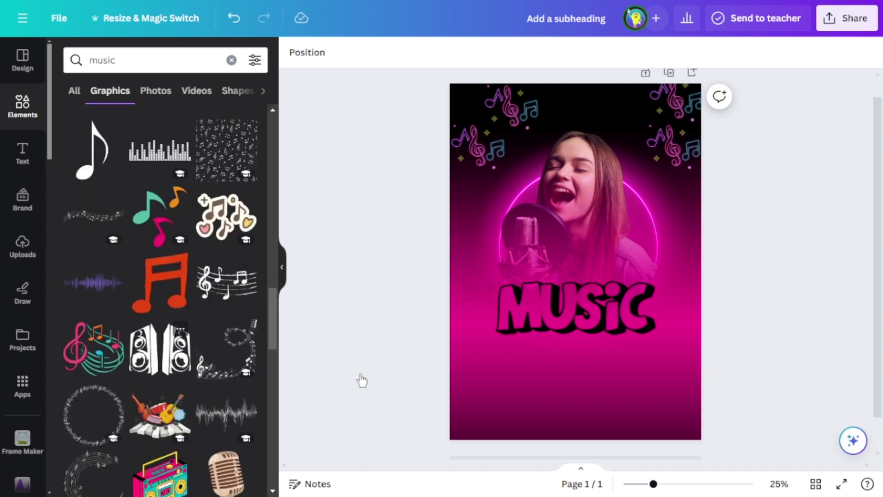
pyautogui.moveTo(585, 250); pyautogui.dragTo(659, 381)
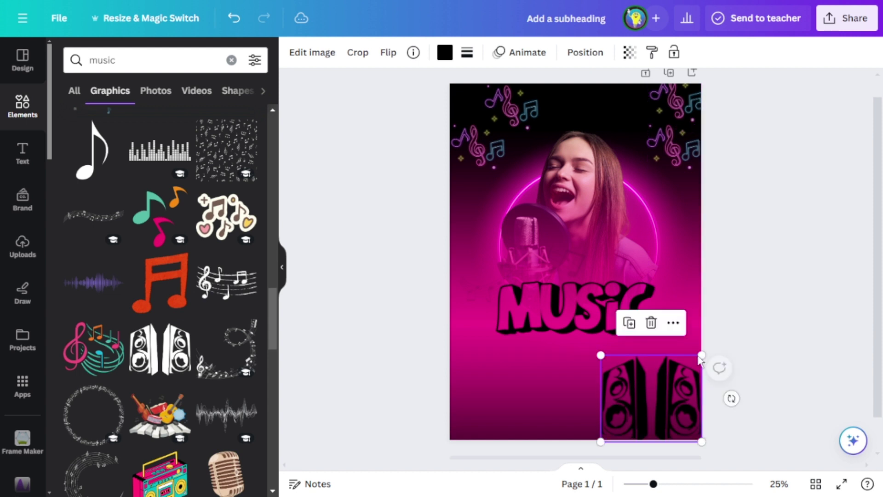
pyautogui.moveTo(704, 352); pyautogui.dragTo(684, 370)
pyautogui.moveTo(648, 414); pyautogui.dragTo(664, 408)
pyautogui.click(812, 331)
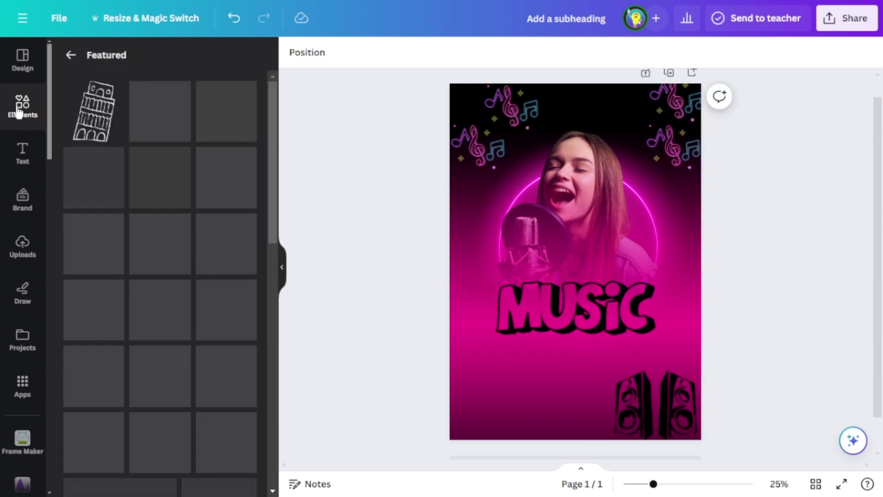
# Step: Search the elements for "multi colors" and browse the graphics results for confetti
pyautogui.click(20, 110)
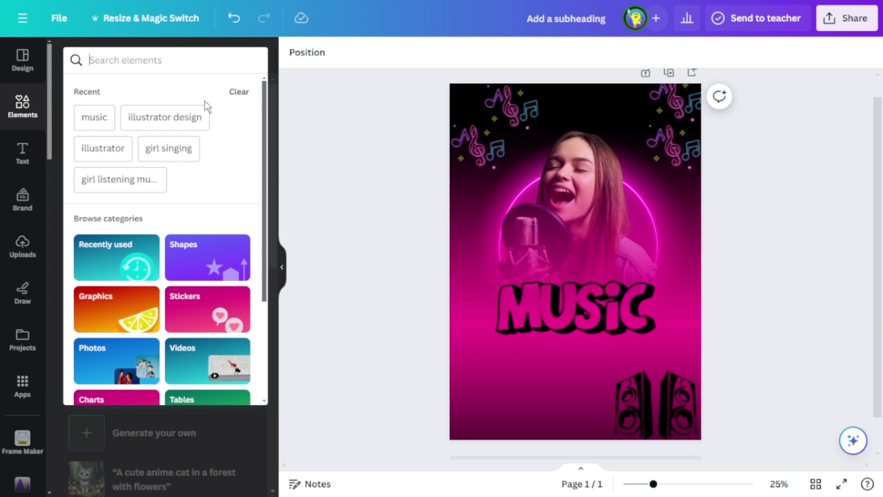
pyautogui.write('multi color')
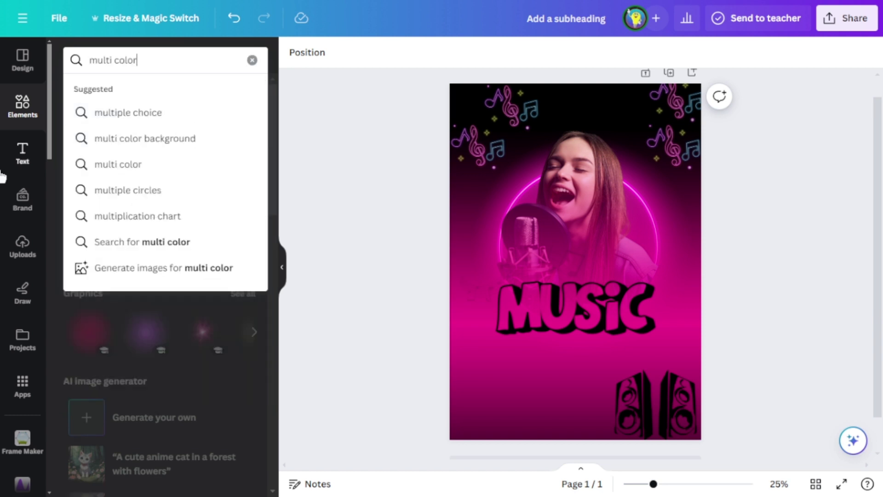
pyautogui.write('s')
pyautogui.press('Return')
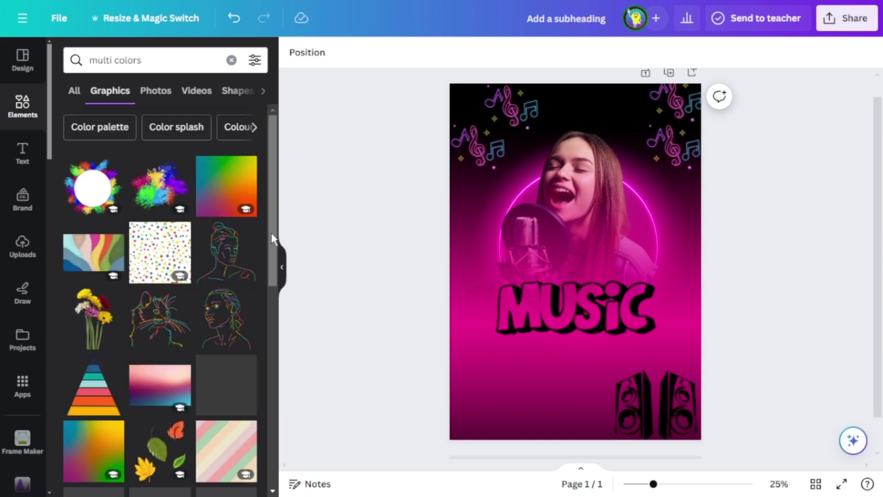
pyautogui.moveTo(274, 233); pyautogui.dragTo(287, 374)
pyautogui.scroll(-1, 276, 331)
pyautogui.scroll(-3, 270, 317)
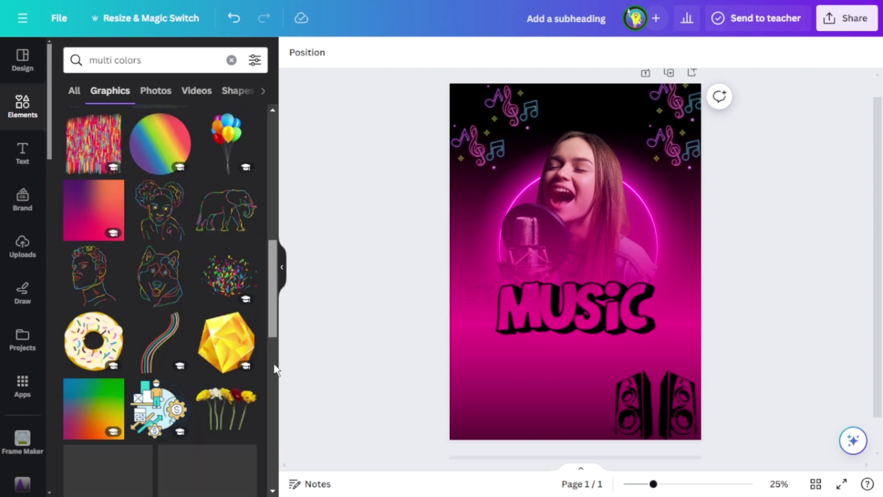
# Step: Add the multicoloured confetti graphic, enlarge it and position it over the singer's head
pyautogui.click(228, 276)
pyautogui.moveTo(575, 260); pyautogui.dragTo(564, 160)
pyautogui.moveTo(614, 192); pyautogui.dragTo(699, 253)
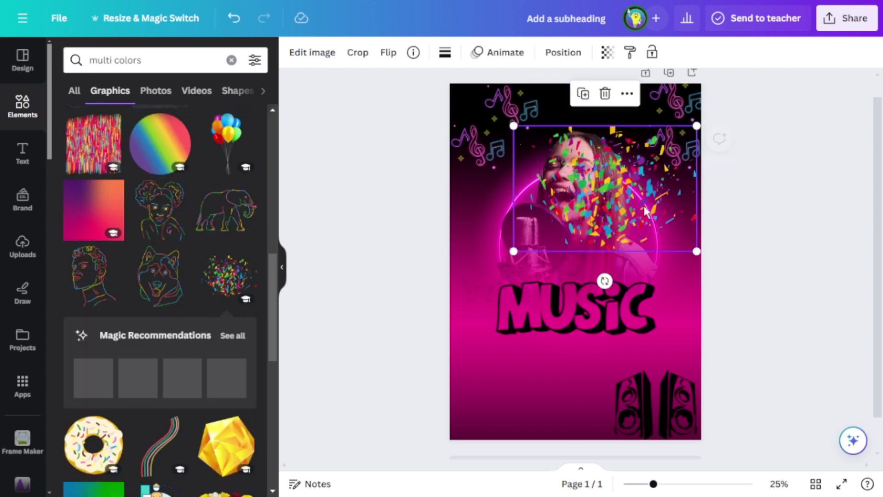
pyautogui.moveTo(645, 205); pyautogui.dragTo(607, 203)
pyautogui.scroll(-5, 124, 399)
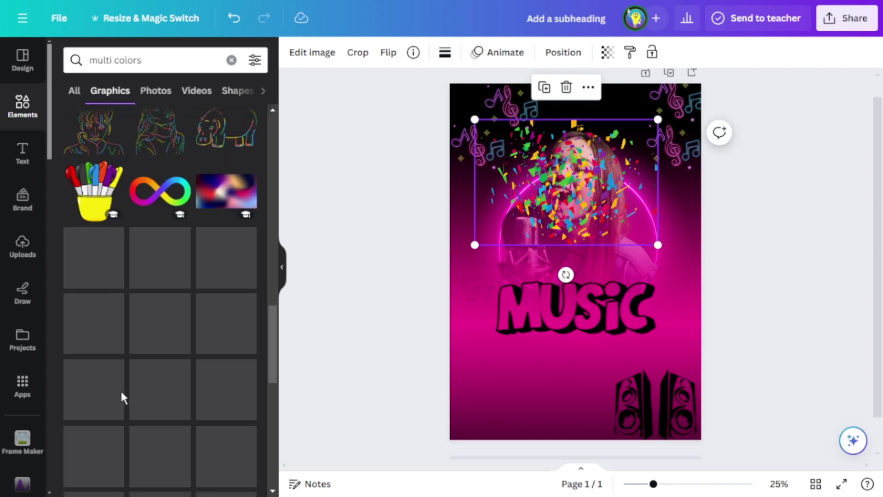
# Step: Add the multicoloured vertical streaks graphic and place it over the MUSIC lettering
pyautogui.click(234, 451)
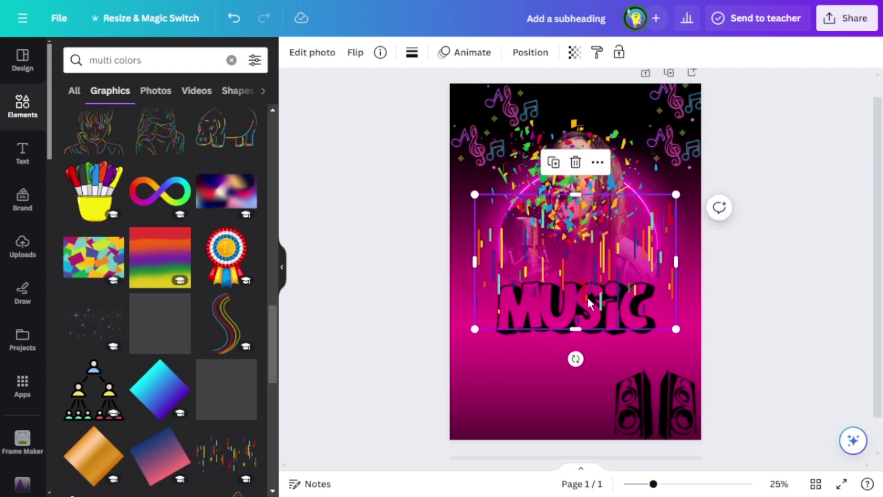
pyautogui.moveTo(593, 301); pyautogui.dragTo(581, 331)
pyautogui.scroll(-5, 189, 397)
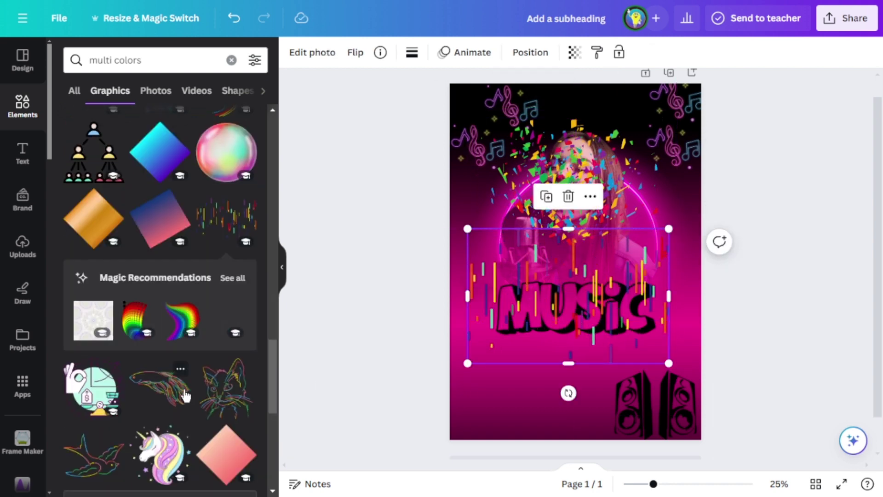
# Step: Send the multicoloured confetti behind all other elements and enlarge it around the singer's head
pyautogui.click(515, 164)
pyautogui.click(563, 52)
pyautogui.click(198, 111)
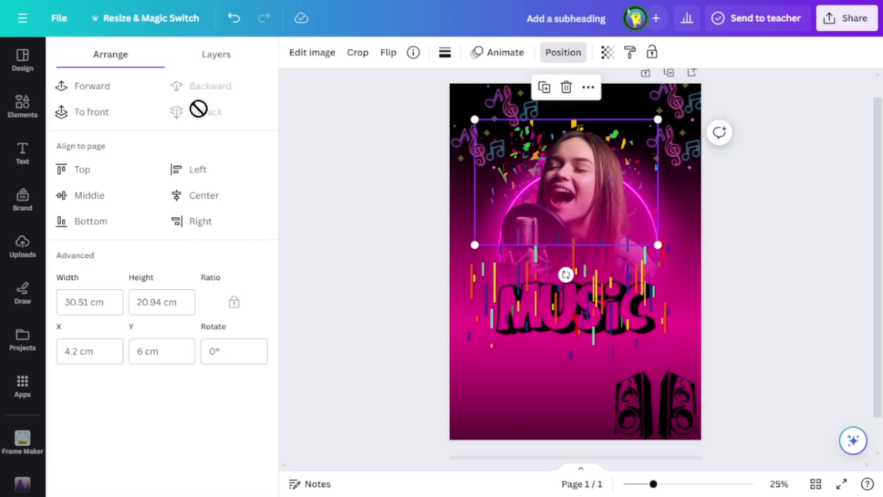
pyautogui.moveTo(653, 121); pyautogui.dragTo(674, 97)
pyautogui.moveTo(663, 211); pyautogui.dragTo(638, 230)
# Step: Enlarge the coloured streaks graphic to about 43 by 29 cm across the page and send it to the back
pyautogui.click(551, 314)
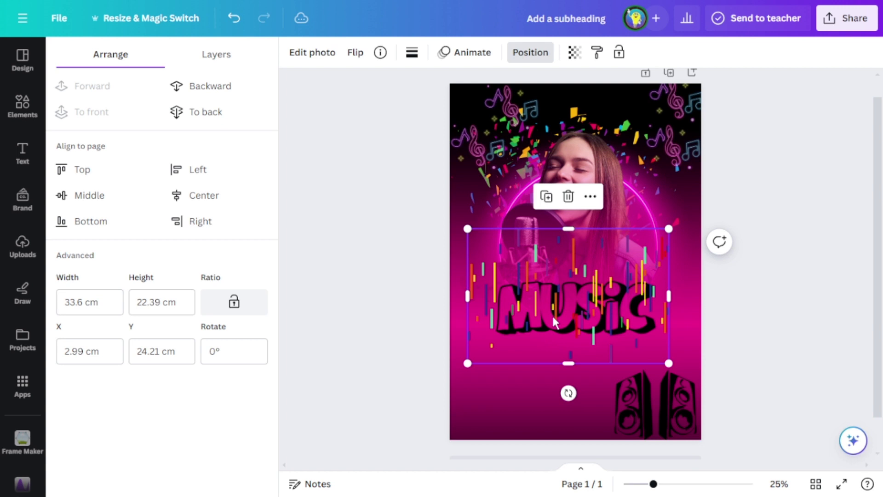
pyautogui.click(196, 87)
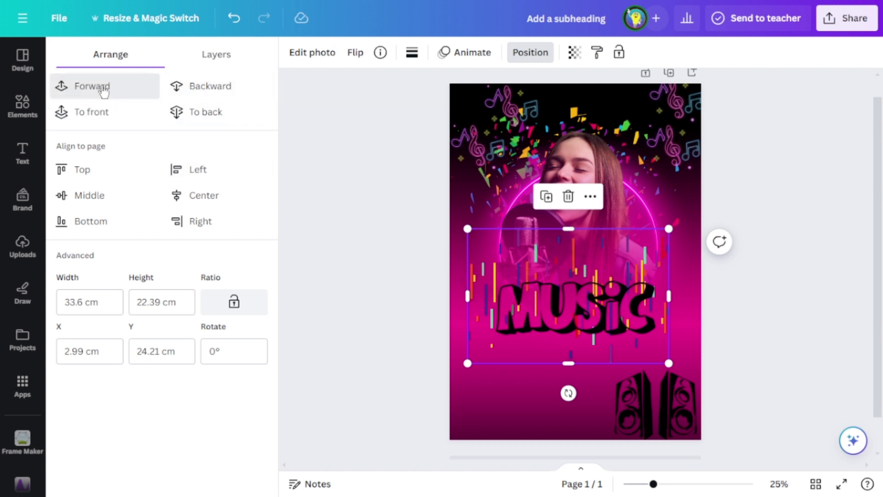
pyautogui.moveTo(467, 363); pyautogui.dragTo(451, 375)
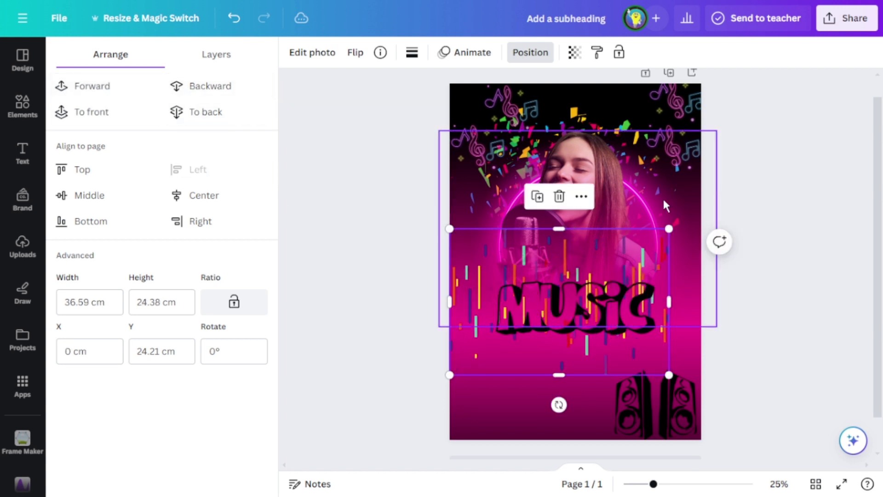
pyautogui.moveTo(671, 230); pyautogui.dragTo(717, 207)
pyautogui.click(210, 111)
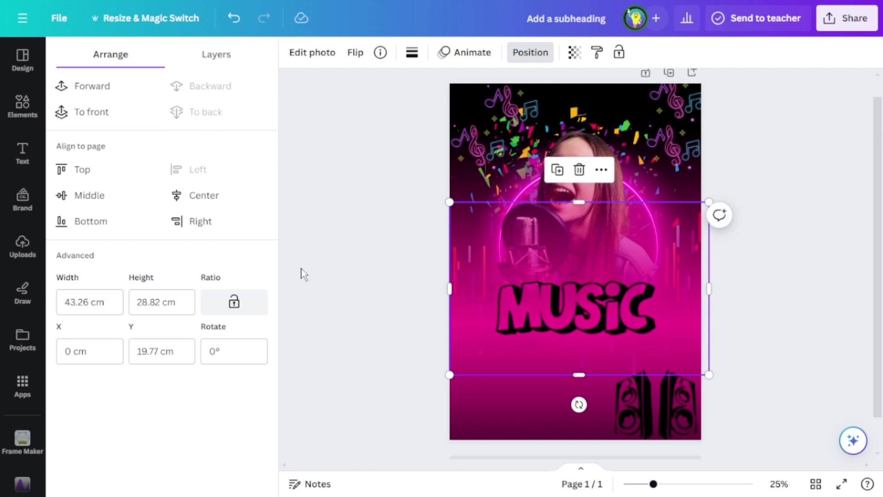
# Step: Add the rainbow dotted curve graphic, enlarge it to about 22 by 27 cm and place it to the left of the singer's face
pyautogui.press('Escape')
pyautogui.click(140, 320)
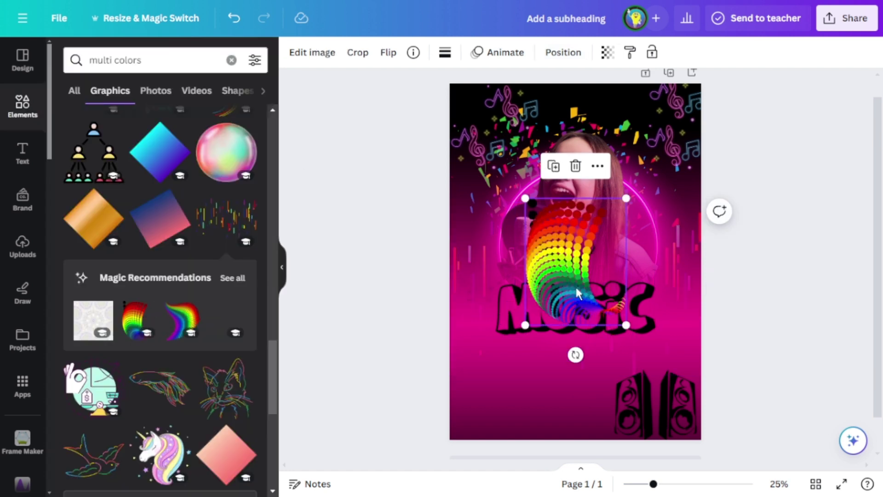
pyautogui.moveTo(581, 289); pyautogui.dragTo(525, 231)
pyautogui.moveTo(572, 266); pyautogui.dragTo(575, 240)
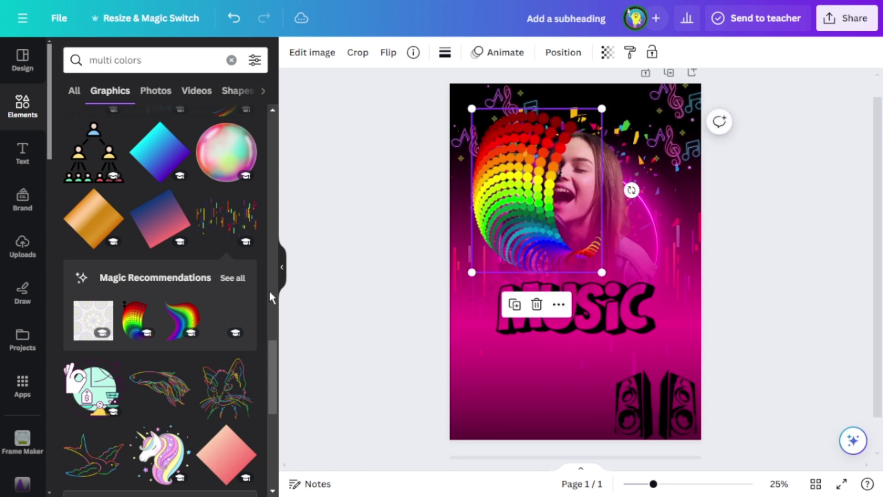
# Step: Duplicate the rainbow dotted graphic, flip the copy horizontally and place it on the right side of the singer
pyautogui.click(513, 306)
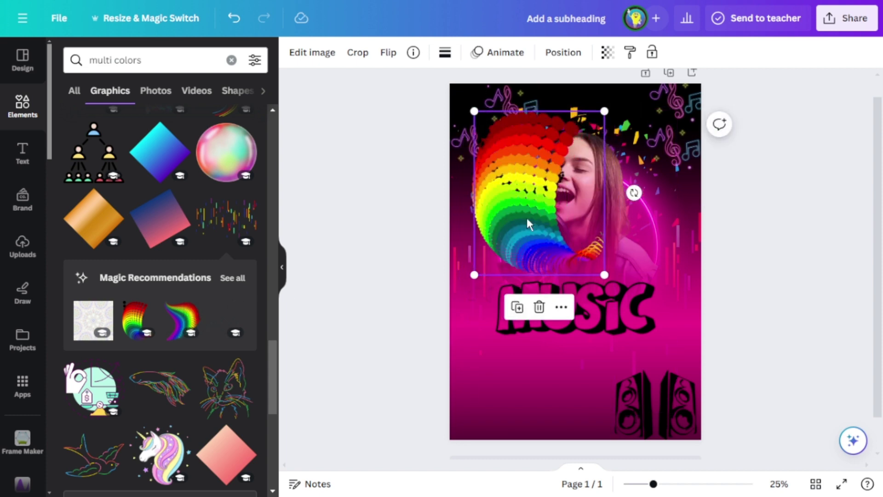
pyautogui.click(392, 63)
pyautogui.click(436, 85)
pyautogui.moveTo(568, 203); pyautogui.dragTo(647, 204)
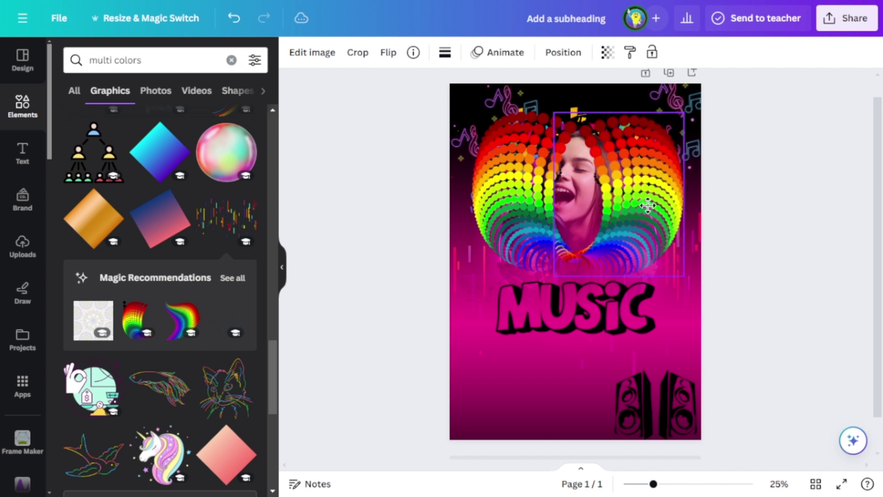
# Step: Send both rainbow dotted graphics to the back, behind the singer
pyautogui.click(562, 53)
pyautogui.click(206, 115)
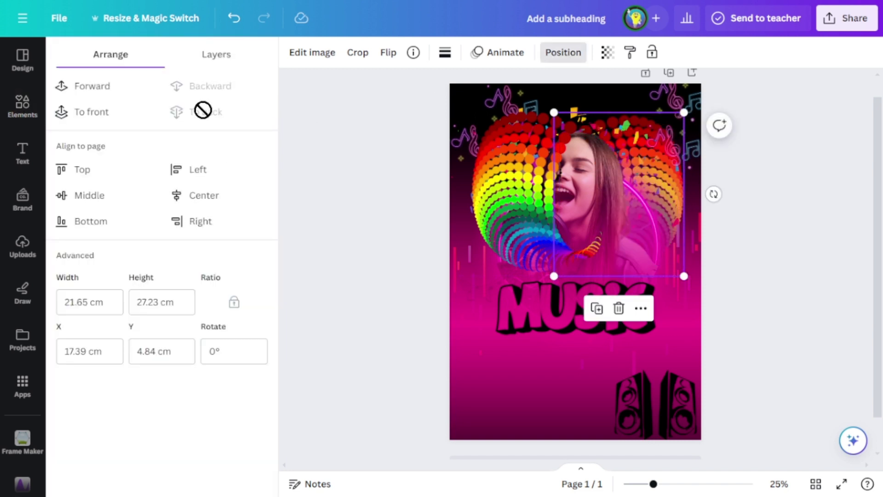
pyautogui.click(501, 193)
pyautogui.click(199, 115)
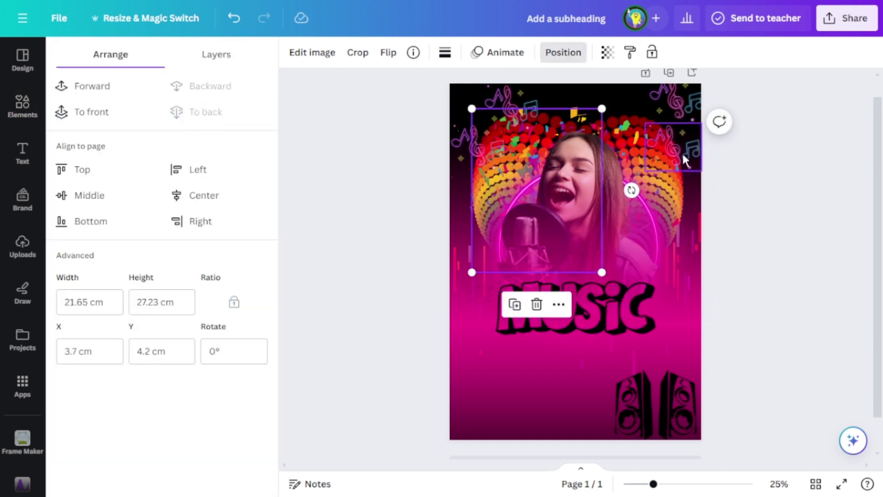
# Step: Move both rainbow dotted graphics down to sit level on either side of the neon ring, selecting the mirrored copy through its layer
pyautogui.moveTo(482, 125); pyautogui.dragTo(466, 173)
pyautogui.click(216, 55)
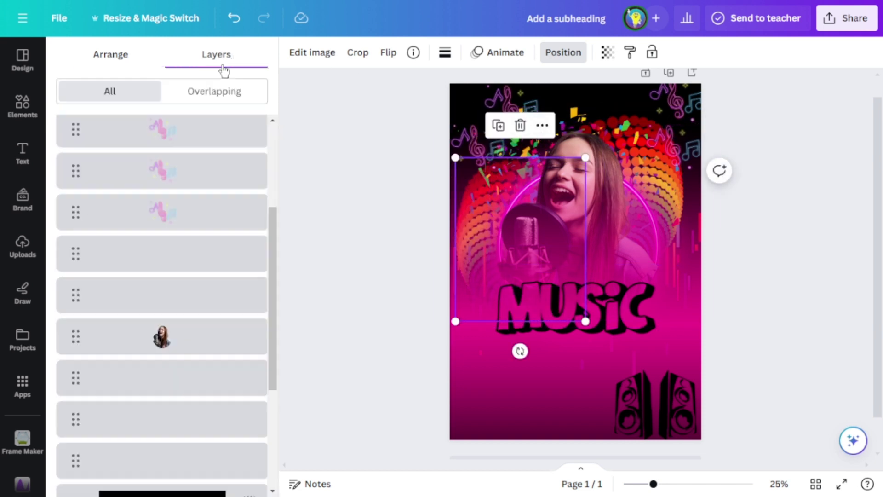
pyautogui.scroll(-4, 184, 388)
pyautogui.click(177, 384)
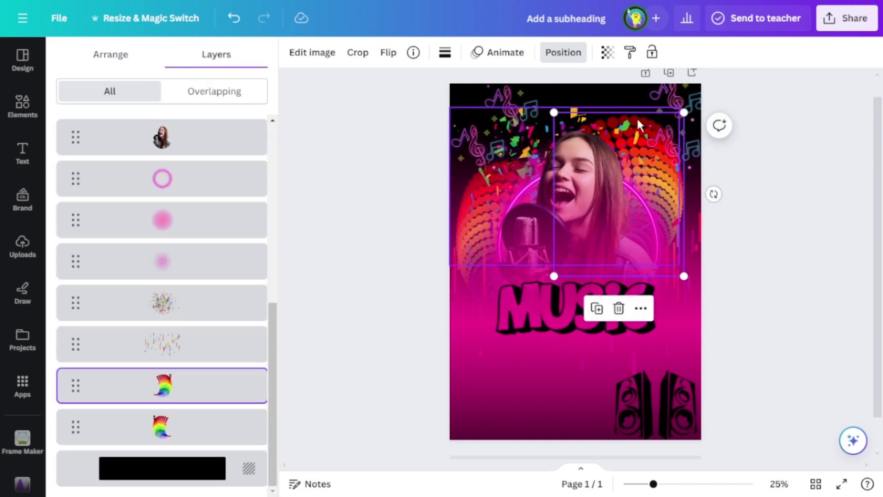
pyautogui.moveTo(636, 117); pyautogui.dragTo(637, 165)
pyautogui.click(834, 273)
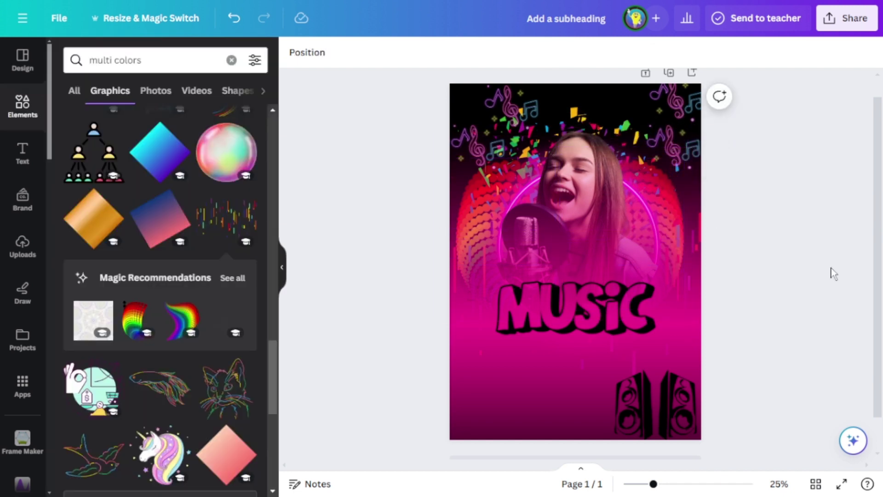
# Step: Add a heading reading "Night At Beach" directly below the MUSIC lettering
pyautogui.click(23, 157)
pyautogui.click(159, 201)
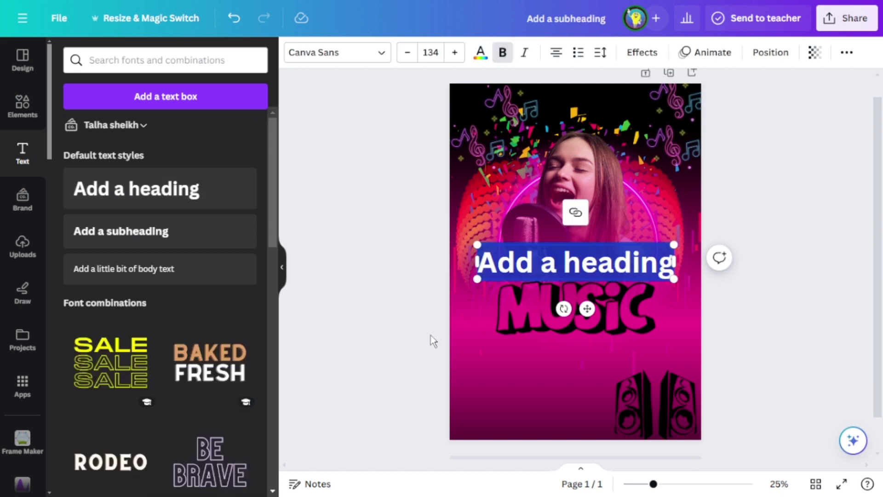
pyautogui.moveTo(592, 248); pyautogui.dragTo(593, 337)
pyautogui.doubleClick(592, 340)
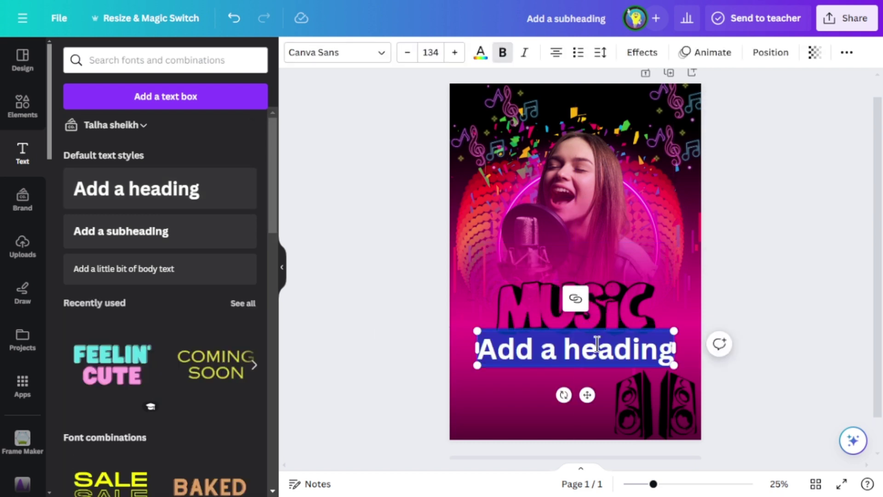
pyautogui.press('BackSpace')
pyautogui.write('Night')
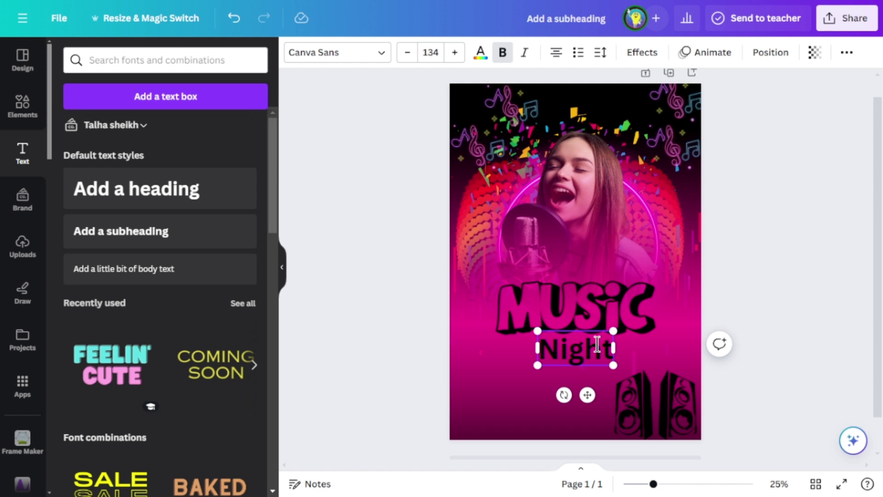
pyautogui.write(' at')
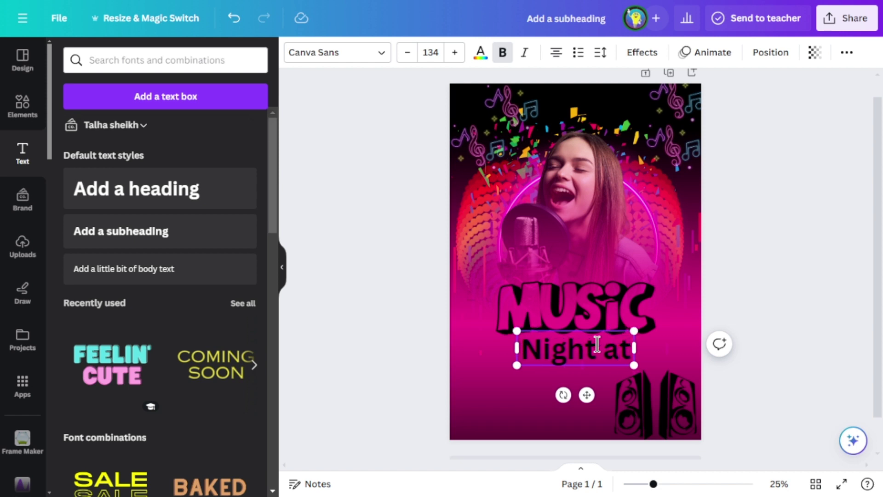
pyautogui.press('BackSpace')
pyautogui.press('BackSpace')
pyautogui.write('At')
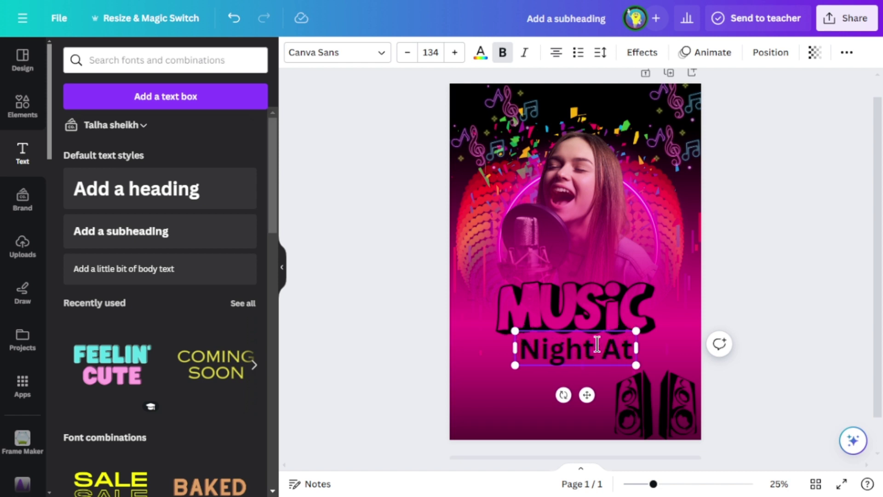
pyautogui.write(' Beach')
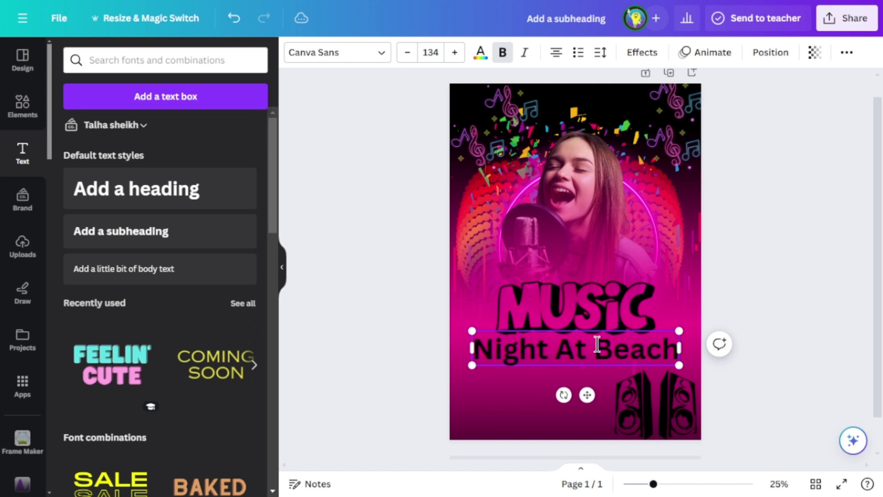
# Step: Shrink the Night At Beach heading to size 99.2 and set its font to Prompt
pyautogui.moveTo(679, 365); pyautogui.dragTo(625, 349)
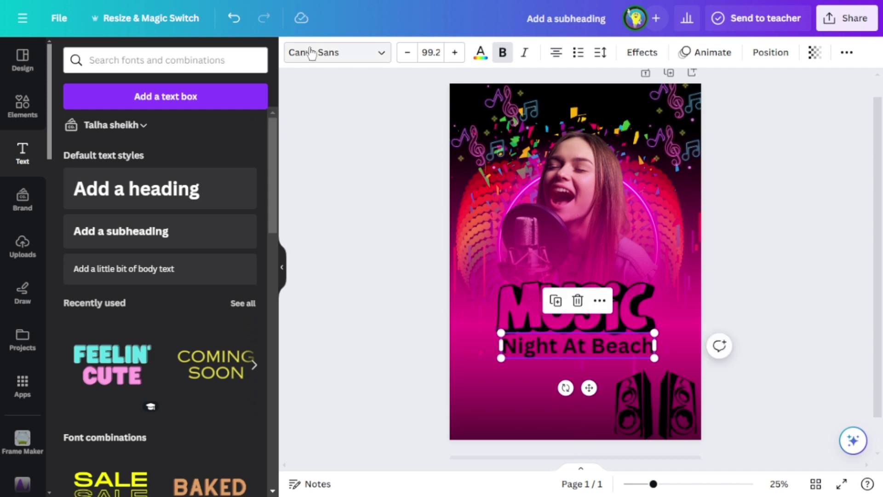
pyautogui.click(311, 52)
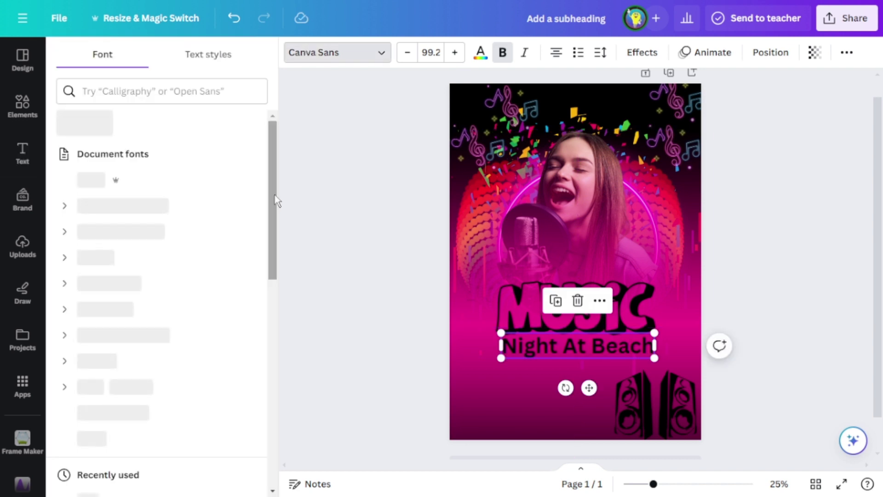
pyautogui.click(103, 352)
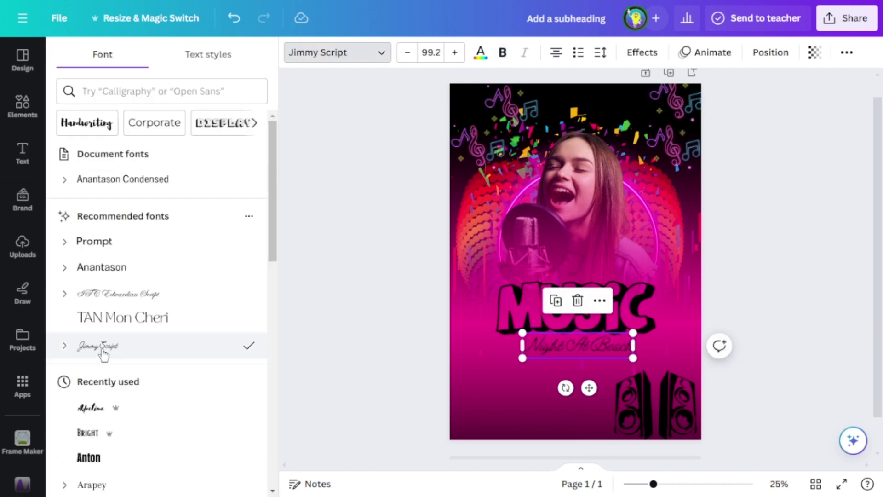
pyautogui.click(92, 249)
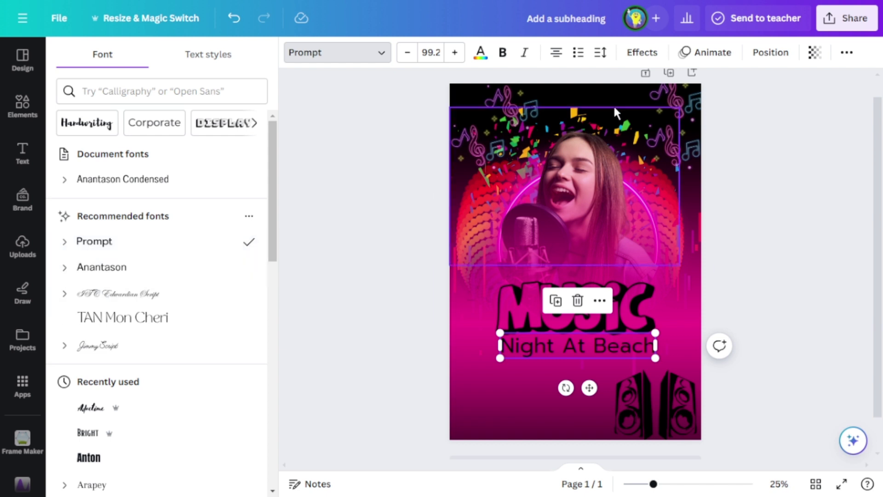
# Step: Tighten the Night At Beach heading's letter spacing to -81 and shrink it to size 77.2
pyautogui.click(600, 52)
pyautogui.moveTo(631, 106); pyautogui.dragTo(620, 108)
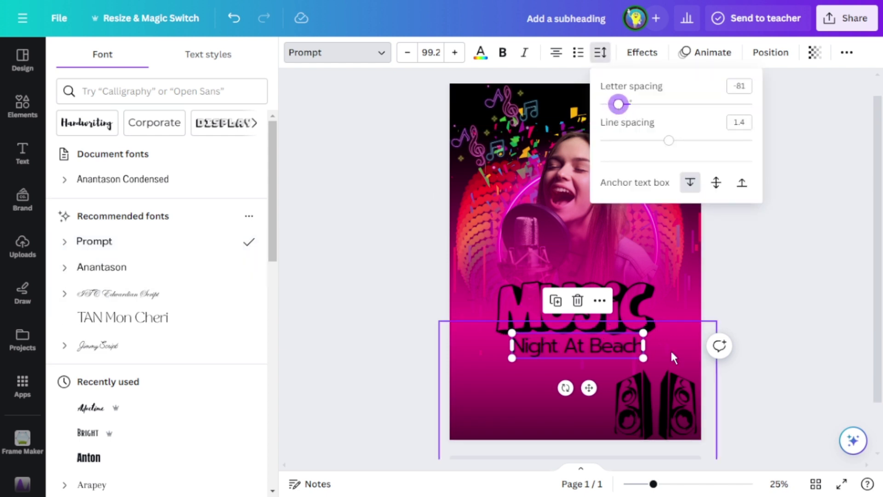
pyautogui.moveTo(643, 358); pyautogui.dragTo(593, 341)
# Step: Apply a black Background effect to the Night At Beach text with roundness 100 and spread 0
pyautogui.click(642, 52)
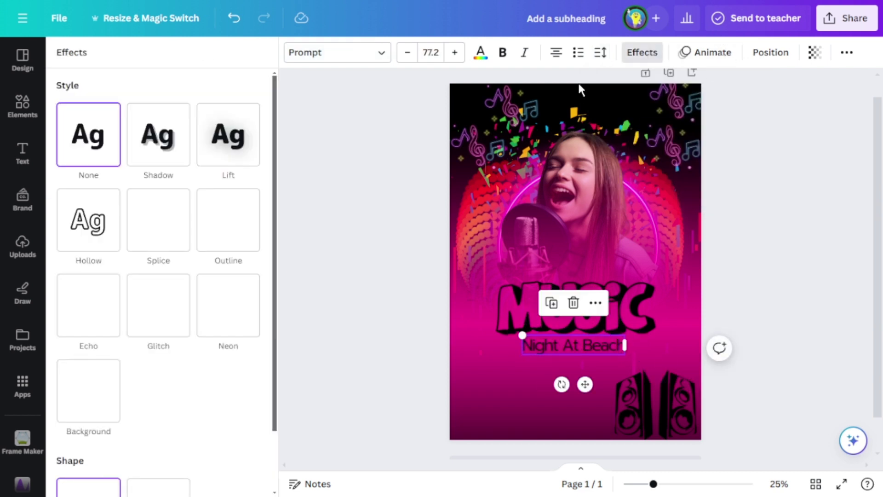
pyautogui.click(103, 414)
pyautogui.moveTo(238, 259); pyautogui.dragTo(320, 262)
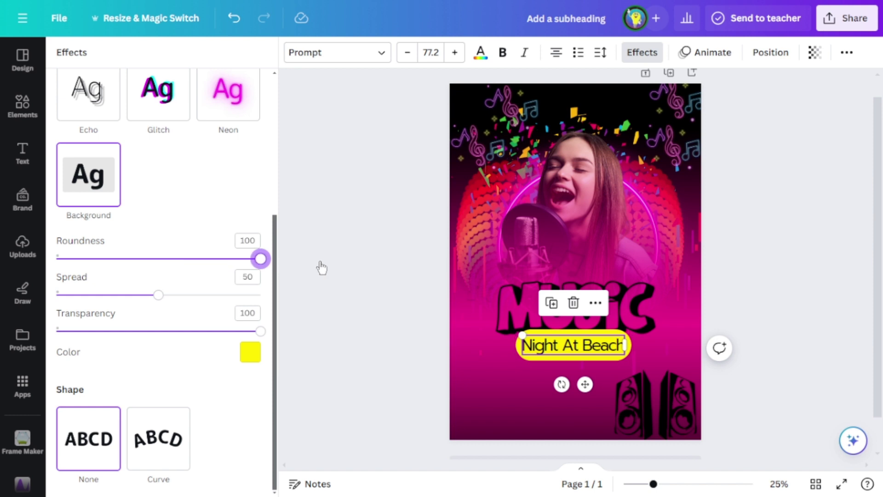
pyautogui.moveTo(158, 295); pyautogui.dragTo(67, 296)
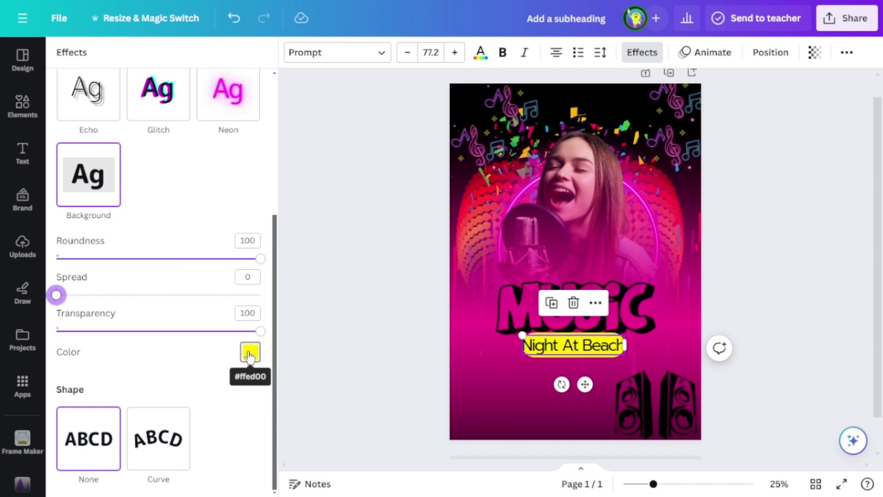
pyautogui.click(249, 353)
pyautogui.click(106, 259)
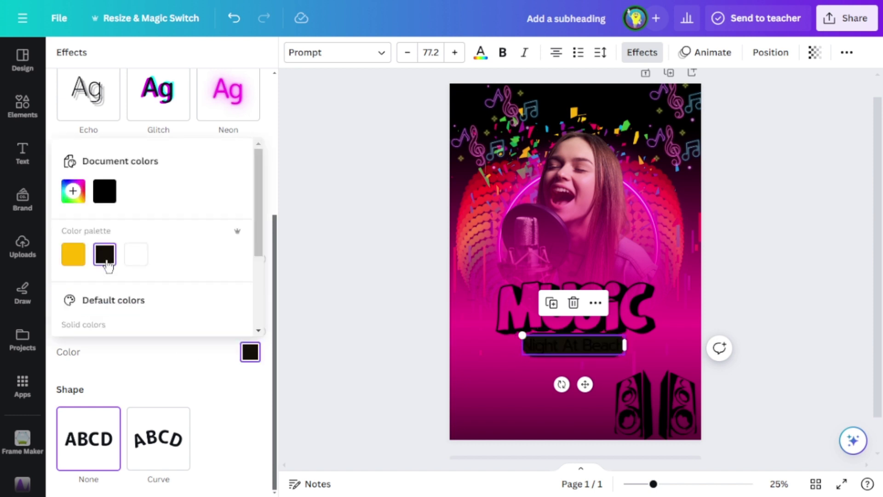
# Step: Colour the Night At Beach text yellow, using the yellow from the streaks graphic's photo colours
pyautogui.click(481, 52)
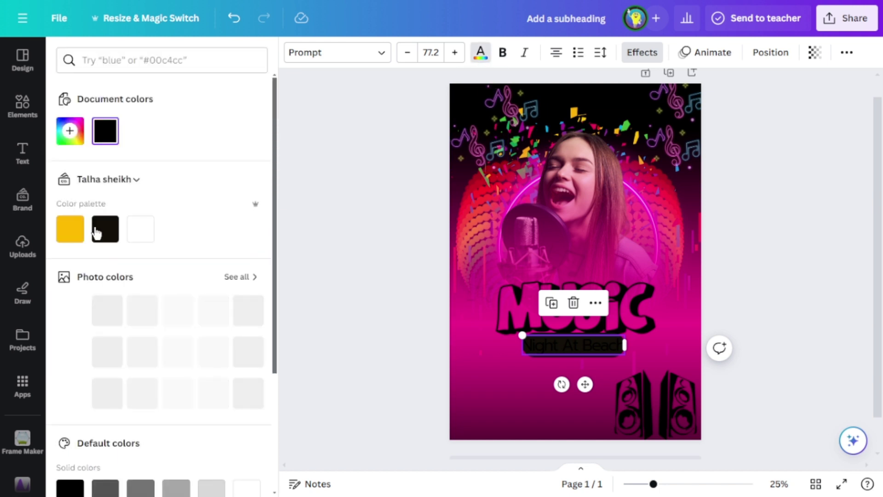
pyautogui.click(181, 309)
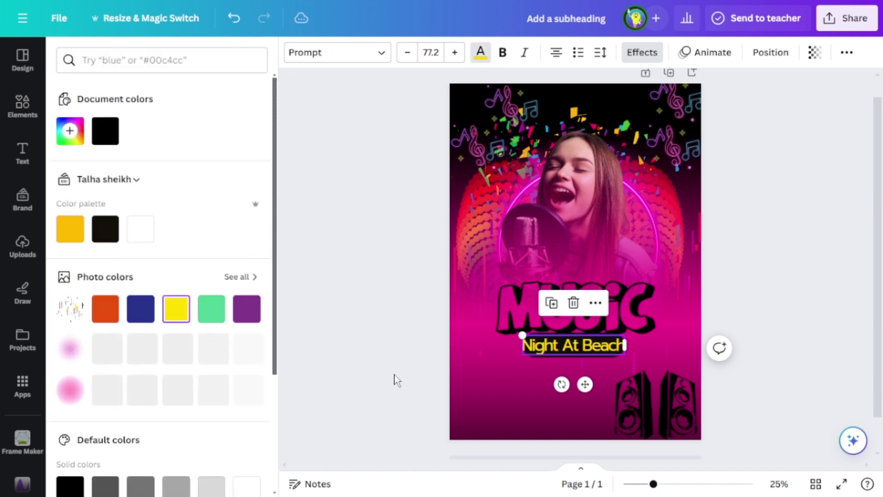
pyautogui.click(375, 379)
# Step: Bend the Night At Beach text with the Curve shape effect, setting the curve to -14
pyautogui.click(599, 349)
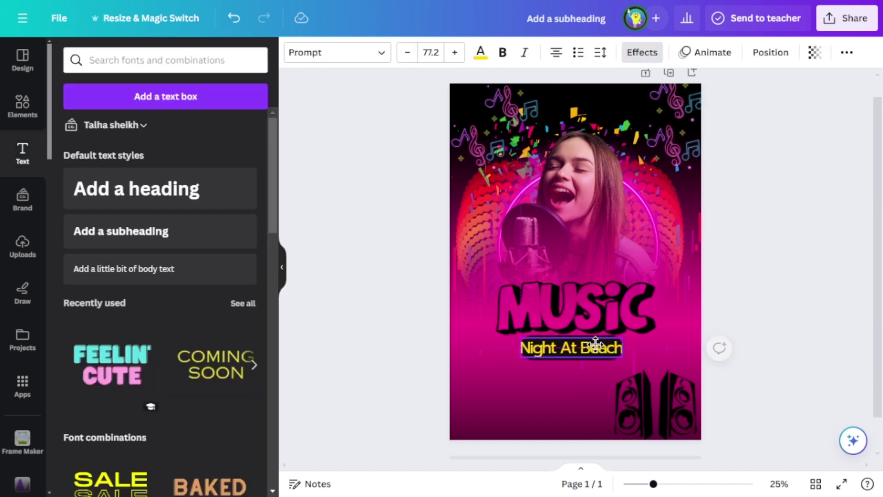
pyautogui.click(641, 53)
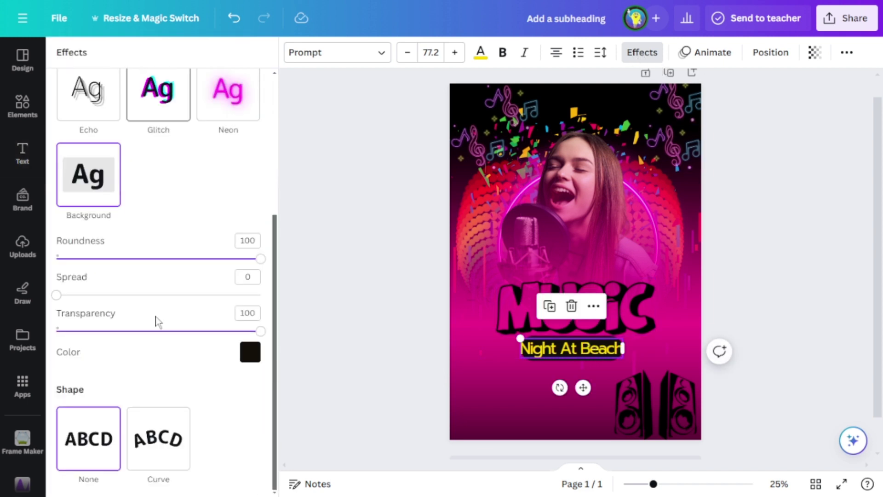
pyautogui.click(182, 450)
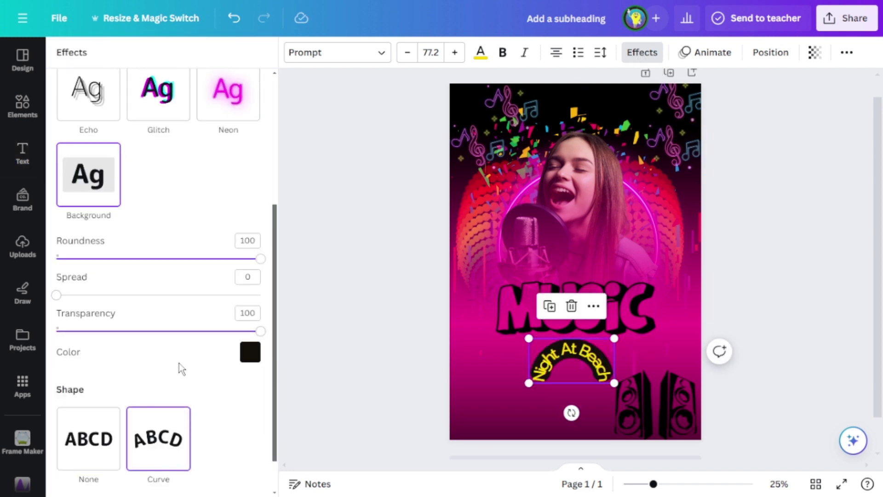
pyautogui.scroll(-1, 182, 368)
pyautogui.moveTo(183, 475); pyautogui.dragTo(145, 477)
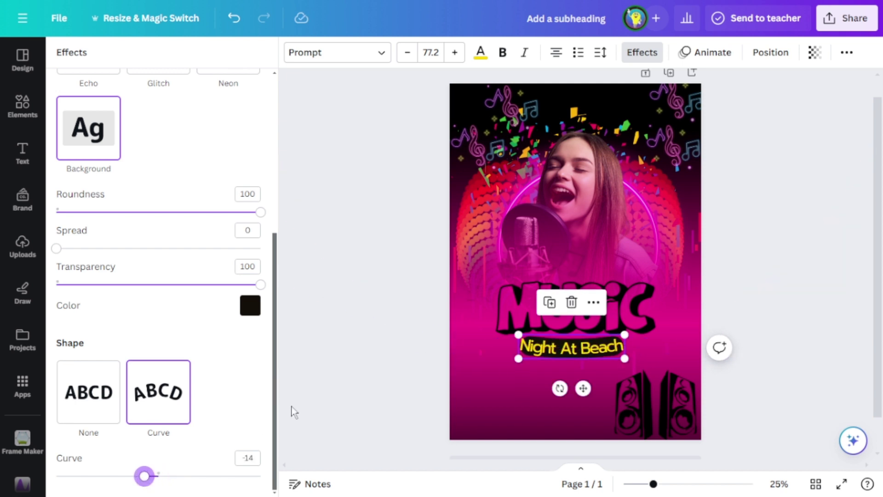
pyautogui.click(294, 411)
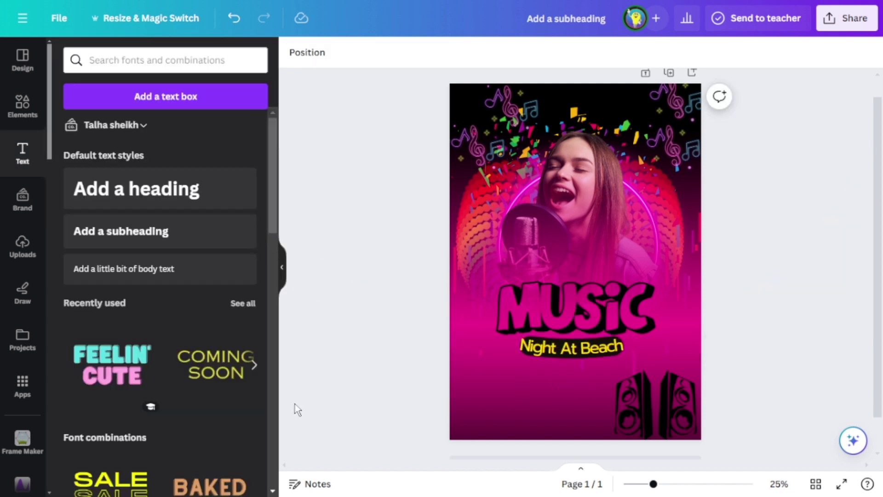
# Step: Add a subheading reading "Start at" below the Night At Beach text
pyautogui.click(158, 230)
pyautogui.moveTo(608, 264); pyautogui.dragTo(571, 380)
pyautogui.doubleClick(562, 377)
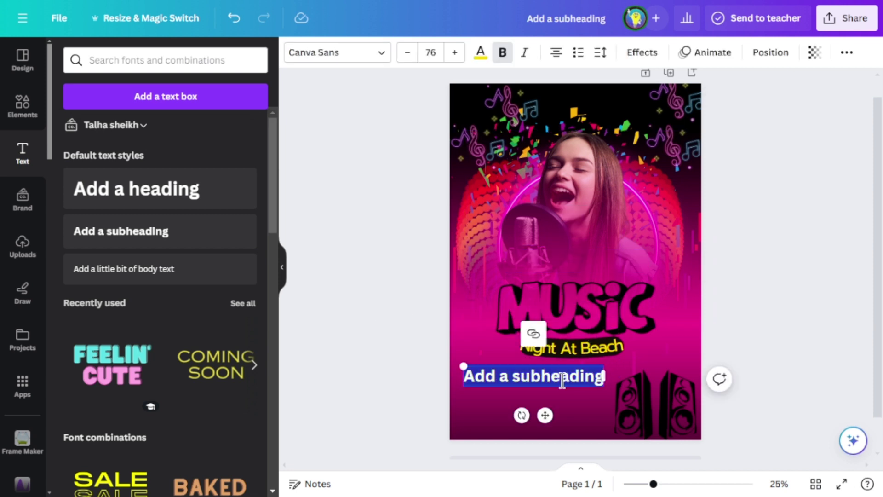
pyautogui.press('BackSpace')
pyautogui.write('Start')
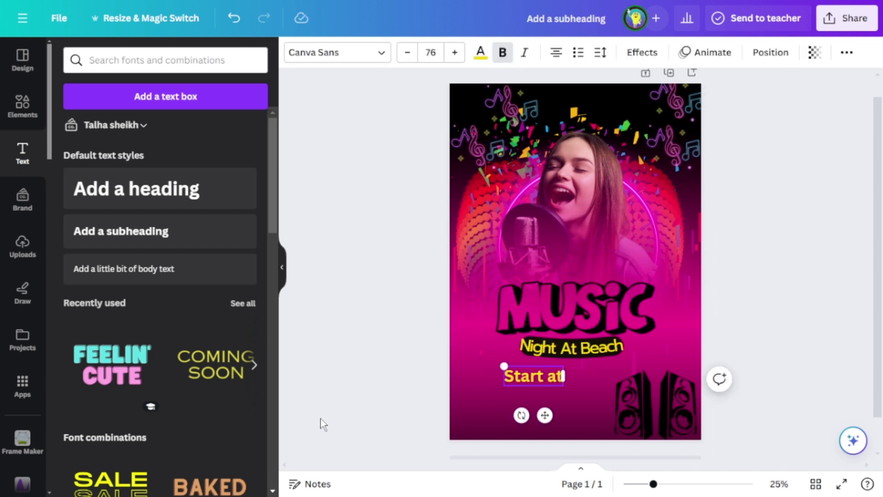
pyautogui.write(' at')
# Step: Duplicate the Start at text directly beneath it and change the copy to "9PM"
pyautogui.press('Return')
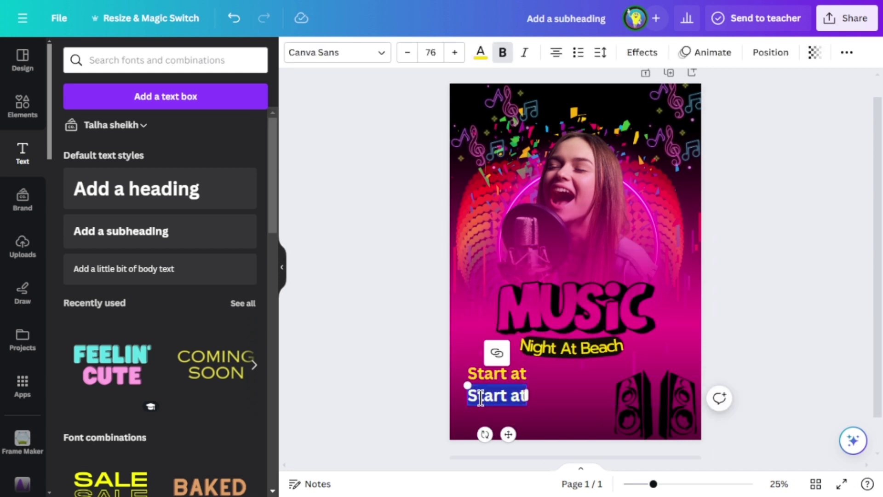
pyautogui.write('9PM')
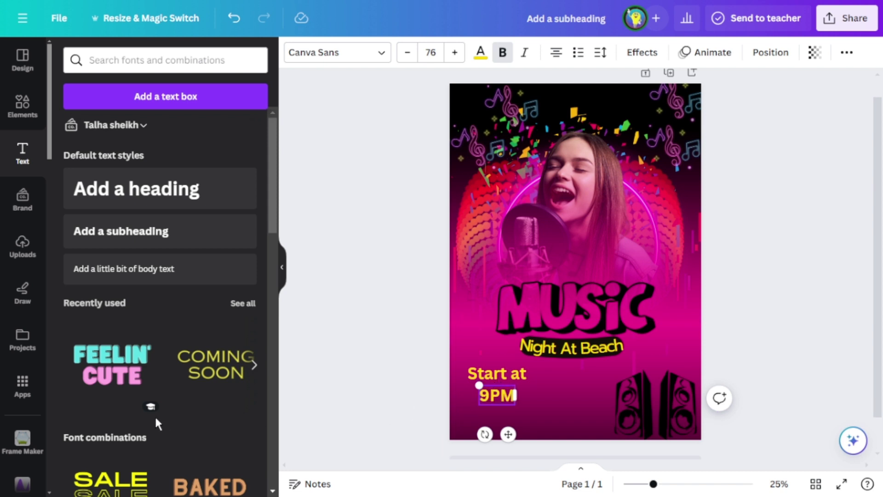
pyautogui.click(508, 408)
# Step: Duplicate the 9PM text below it, change the copy to "untill 4AM" and shrink it to about size 60.8
pyautogui.click(497, 395)
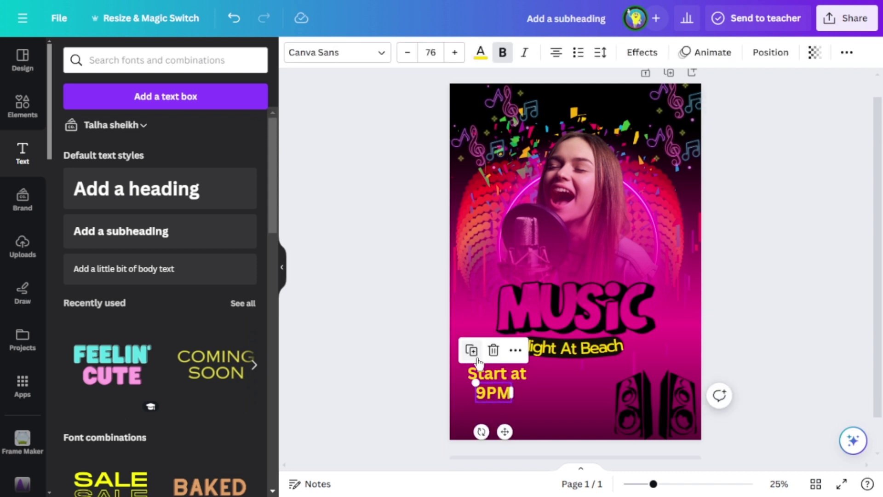
pyautogui.hotkey('ctrl', 'd')
pyautogui.write('untill 4AM')
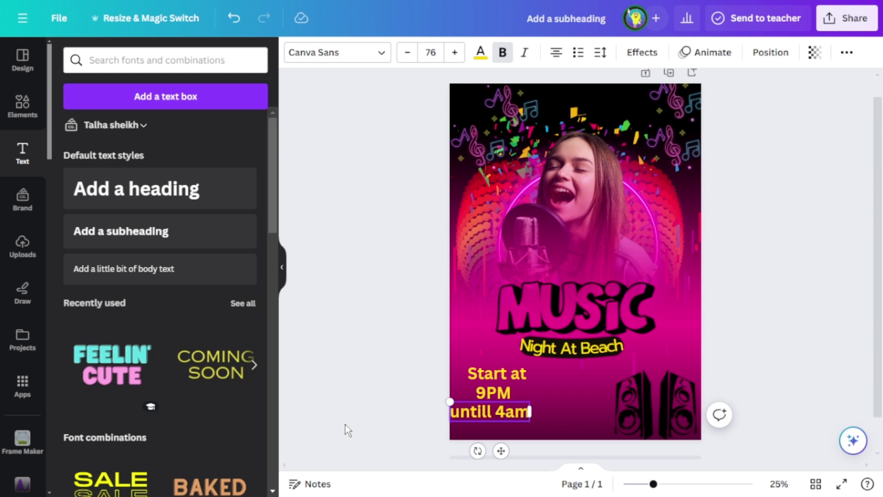
pyautogui.press('Escape')
pyautogui.moveTo(530, 421); pyautogui.dragTo(579, 373)
pyautogui.click(403, 414)
# Step: Duplicate the untill 4AM text, change the copy to "TICKET PRICE" beside Start at, and widen its box to fit one line
pyautogui.click(491, 409)
pyautogui.hotkey('ctrl', 'd')
pyautogui.write('T')
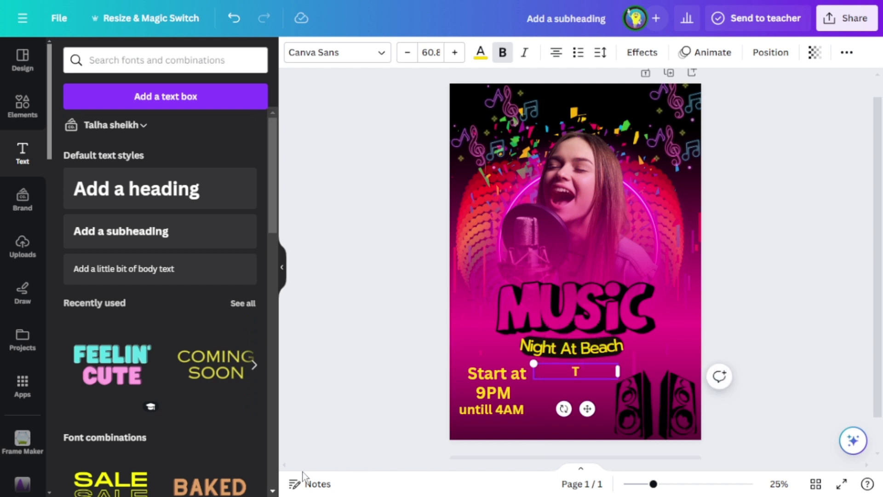
pyautogui.write('ICKET PRICE')
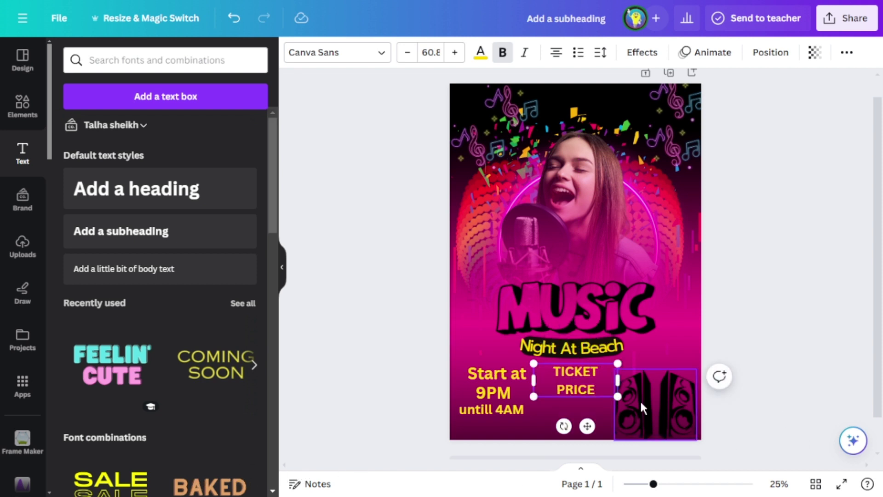
pyautogui.moveTo(616, 381); pyautogui.dragTo(662, 395)
# Step: Duplicate the TICKET PRICE text, place the copy just below it and change it to "30$"
pyautogui.hotkey('ctrl', 'd')
pyautogui.moveTo(574, 376); pyautogui.dragTo(565, 391)
pyautogui.doubleClick(584, 394)
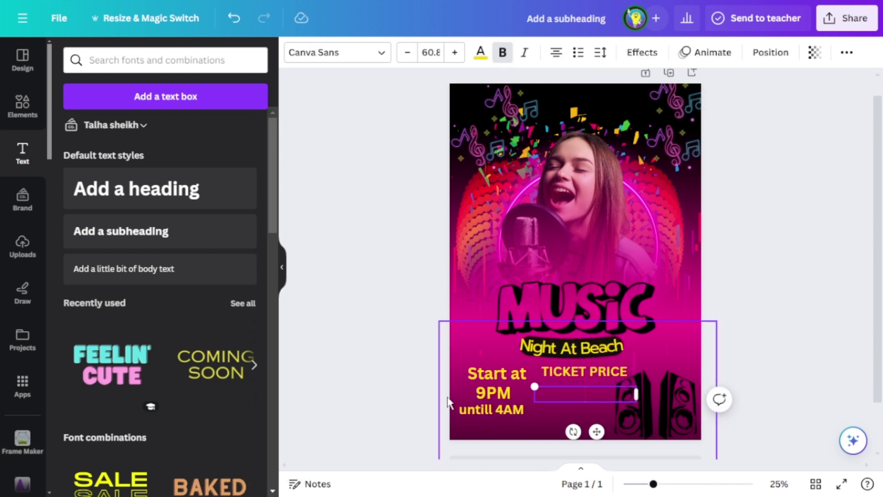
pyautogui.write('30$')
pyautogui.click(749, 358)
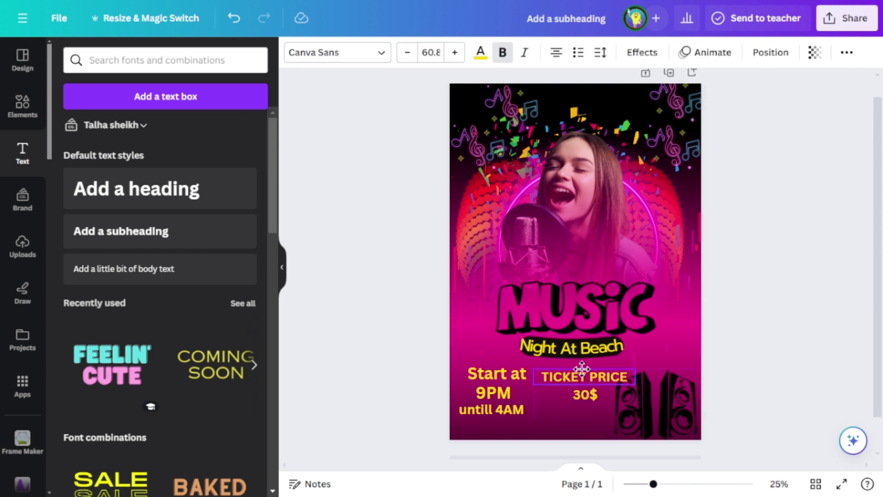
# Step: Duplicate the 30$ text, place the copy beneath it and change it to "PER PERSON"
pyautogui.click(584, 394)
pyautogui.hotkey('ctrl', 'd')
pyautogui.moveTo(584, 414); pyautogui.dragTo(580, 409)
pyautogui.doubleClick(580, 409)
pyautogui.press('BackSpace')
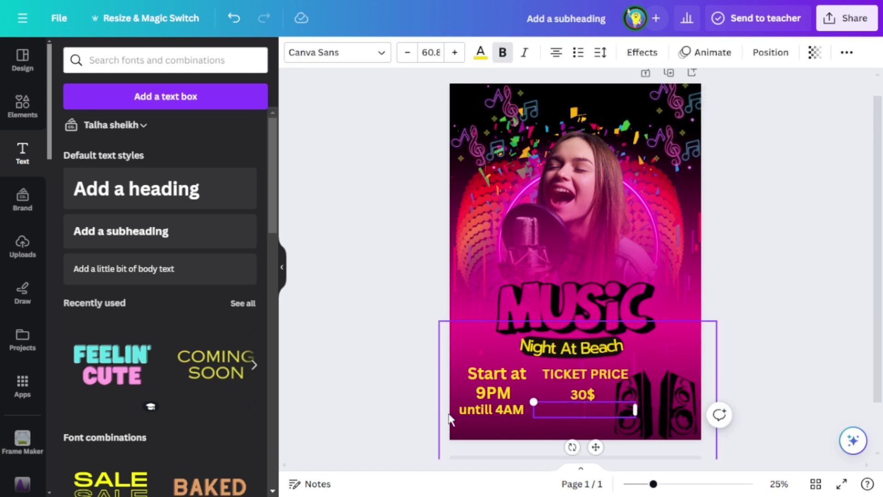
pyautogui.write('PER PERSON')
pyautogui.click(799, 299)
# Step: Duplicate PER PERSON into a "CONTACT NO:" line with a placeholder phone number, fitted on one smaller line along the poster's bottom edge
pyautogui.click(564, 407)
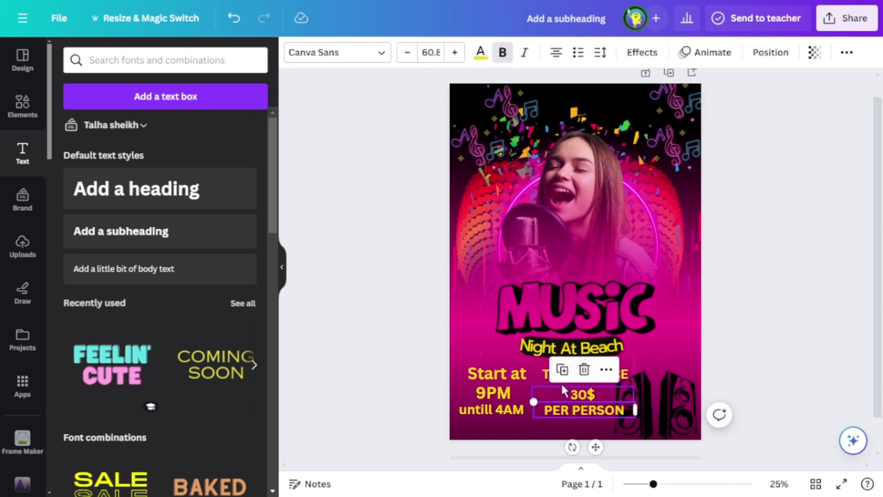
pyautogui.hotkey('ctrl', 'd')
pyautogui.moveTo(556, 430); pyautogui.dragTo(519, 430)
pyautogui.doubleClick(519, 430)
pyautogui.press('BackSpace')
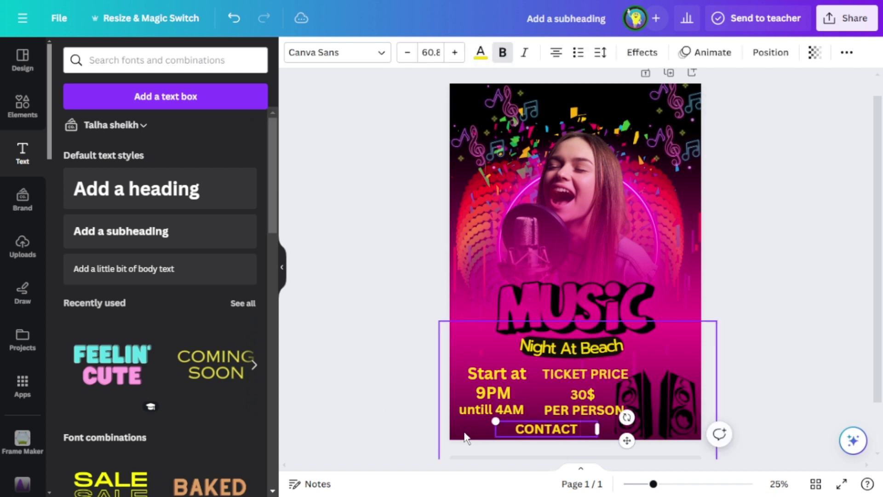
pyautogui.write('CONTACT NO: 00000000000')
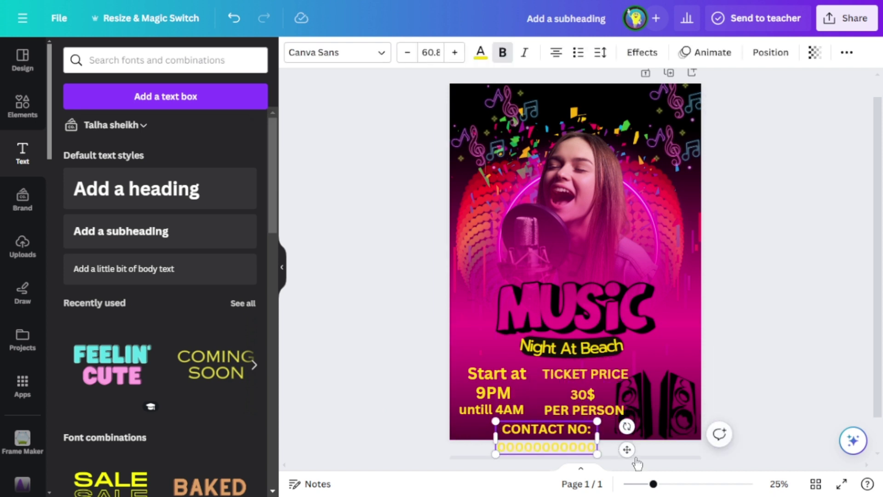
pyautogui.moveTo(597, 437); pyautogui.dragTo(709, 428)
pyautogui.moveTo(598, 429); pyautogui.dragTo(557, 428)
pyautogui.moveTo(454, 436); pyautogui.dragTo(521, 432)
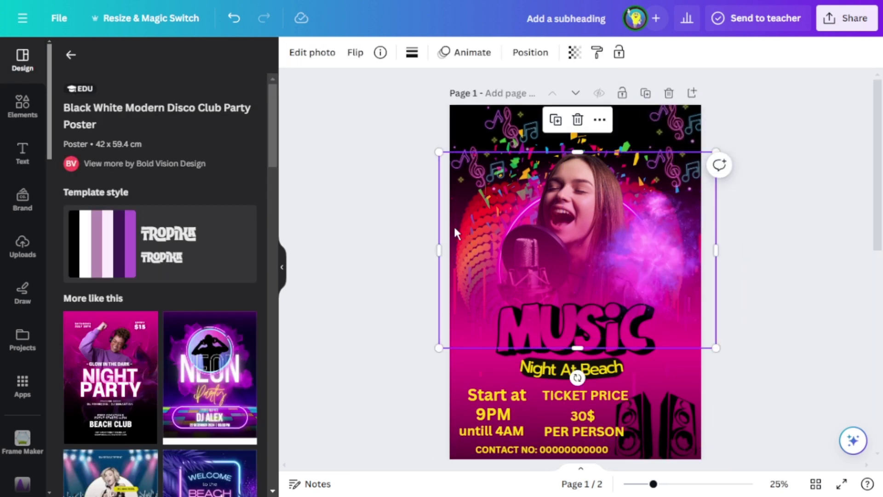
# Step: Delete both rainbow graphics behind the singer from the page's layers
pyautogui.moveTo(453, 224); pyautogui.dragTo(227, 238)
pyautogui.click(234, 18)
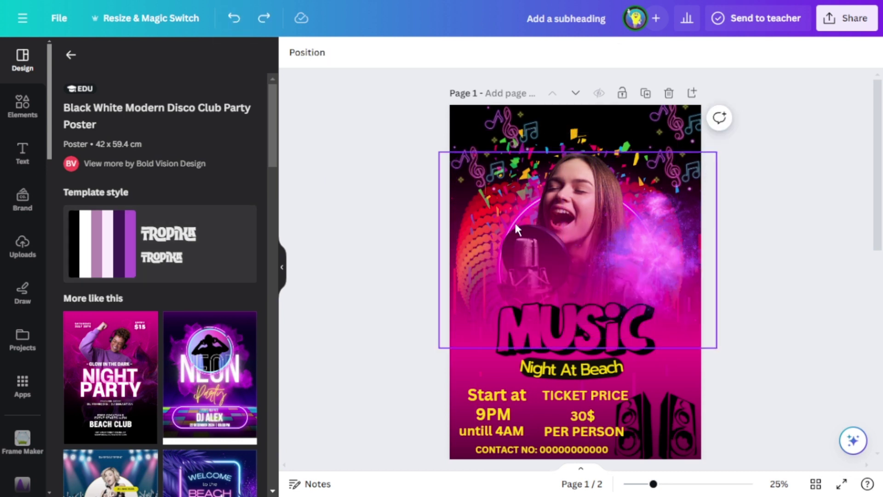
pyautogui.click(529, 53)
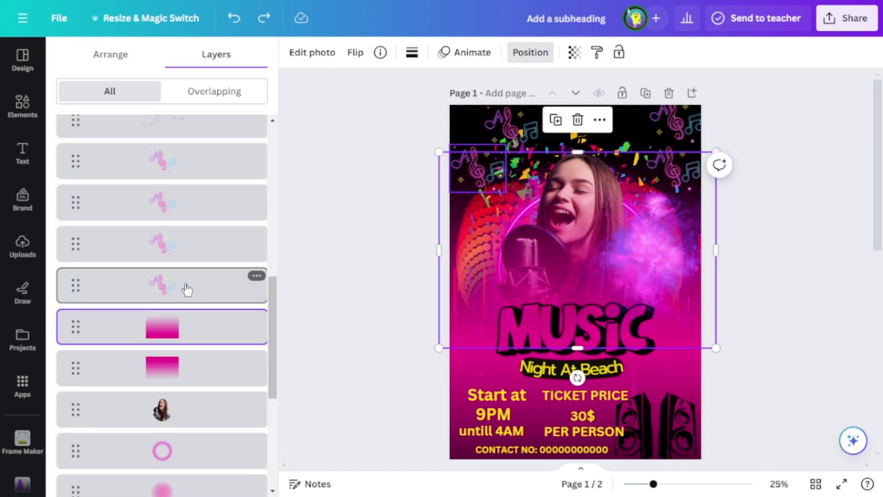
pyautogui.scroll(-5, 188, 322)
pyautogui.click(183, 421)
pyautogui.press('Delete')
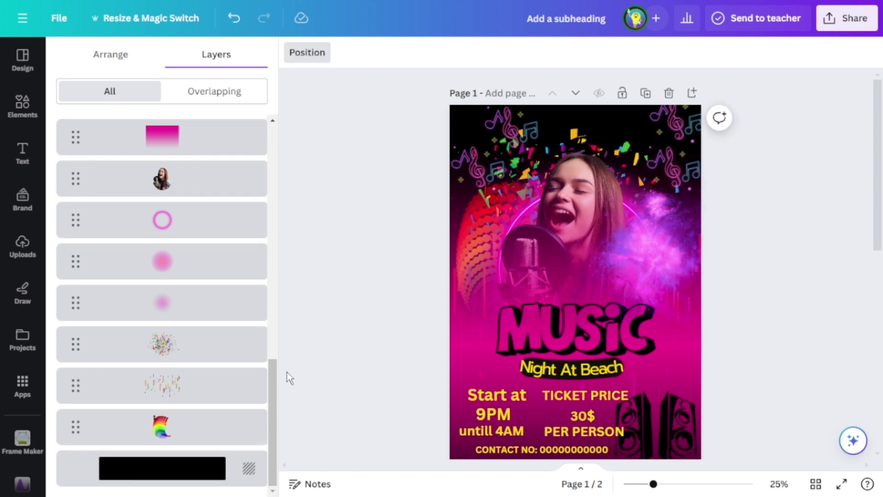
pyautogui.click(156, 421)
pyautogui.press('Delete')
pyautogui.click(173, 412)
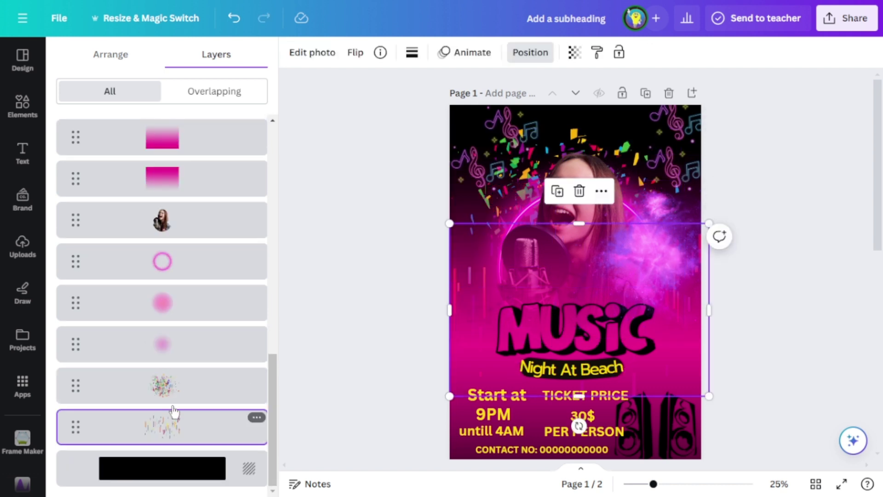
# Step: Enlarge the purple smoke graphic to about 35 cm square and position it over the right side of the singer
pyautogui.click(668, 242)
pyautogui.moveTo(745, 155); pyautogui.dragTo(766, 134)
pyautogui.moveTo(671, 306); pyautogui.dragTo(654, 302)
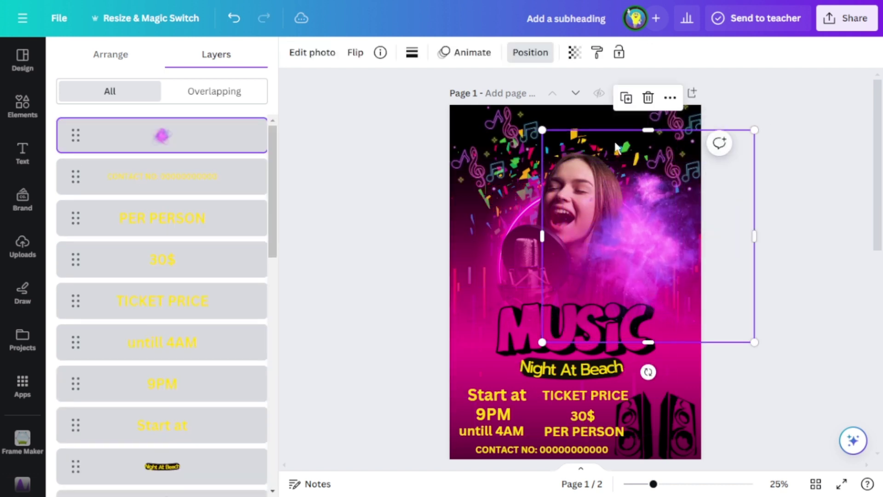
# Step: Duplicate the purple smoke twice, placing one copy on the singer's left side and the other above her head
pyautogui.click(626, 98)
pyautogui.moveTo(582, 223); pyautogui.dragTo(508, 217)
pyautogui.hotkey('ctrl', 'd')
pyautogui.moveTo(538, 252); pyautogui.dragTo(573, 164)
# Step: Send all three purple smoke graphics to the back, behind the singer
pyautogui.click(115, 55)
pyautogui.click(202, 112)
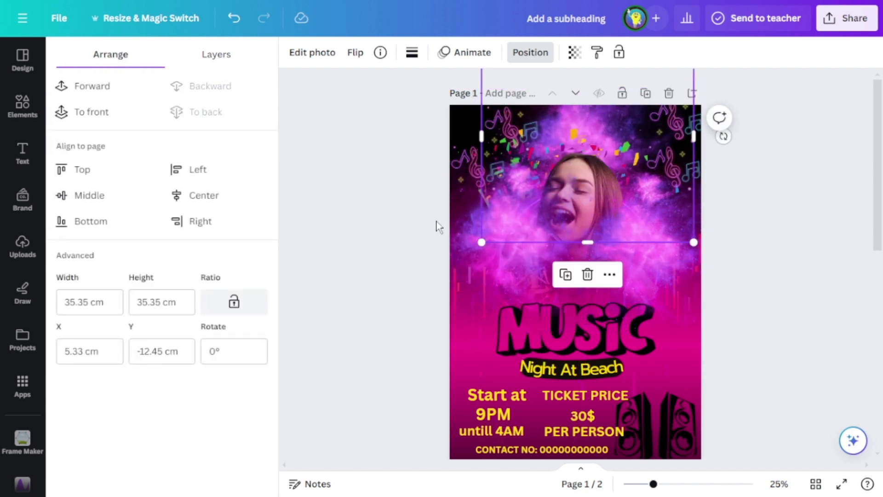
pyautogui.click(438, 226)
pyautogui.click(203, 112)
pyautogui.click(672, 233)
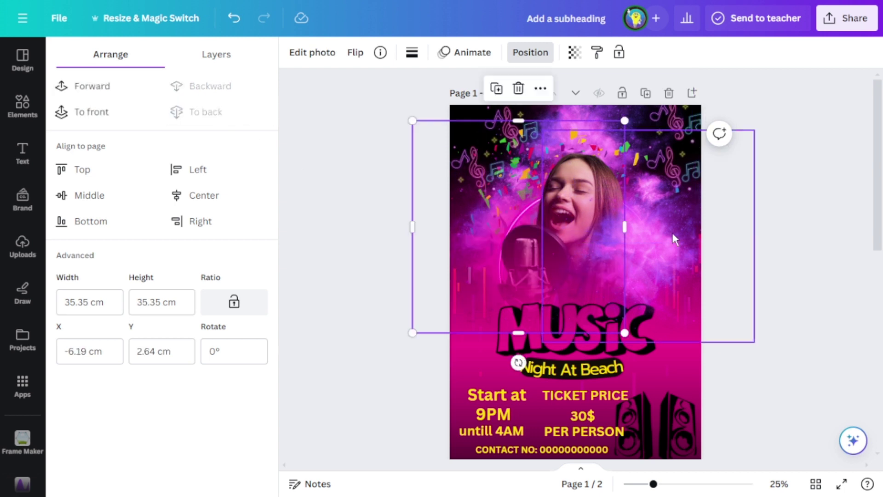
pyautogui.click(212, 111)
# Step: Move the right-hand smoke up and outward to X 17.69 cm, Y 0.78 cm, and bring it forward several layers
pyautogui.moveTo(737, 231)
pyautogui.mouseDown()
pyautogui.moveTo(750, 211)
pyautogui.moveTo(730, 218)
pyautogui.mouseUp()
pyautogui.click(118, 94)
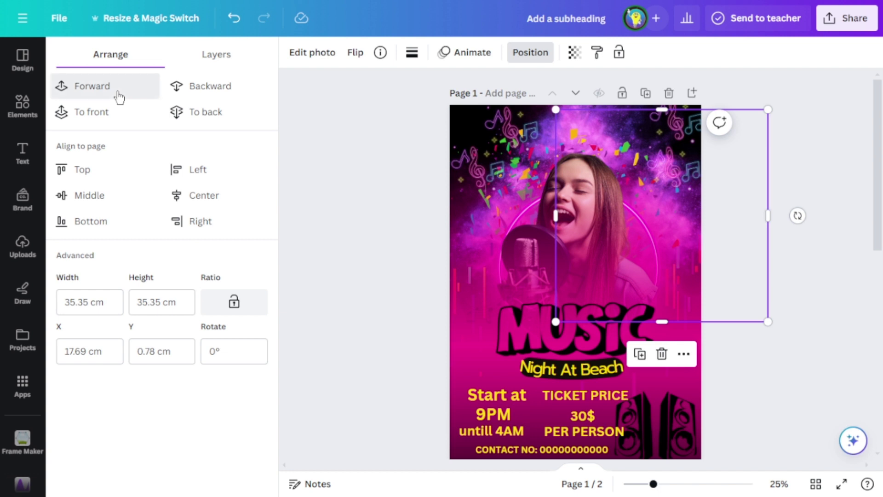
pyautogui.click(118, 97)
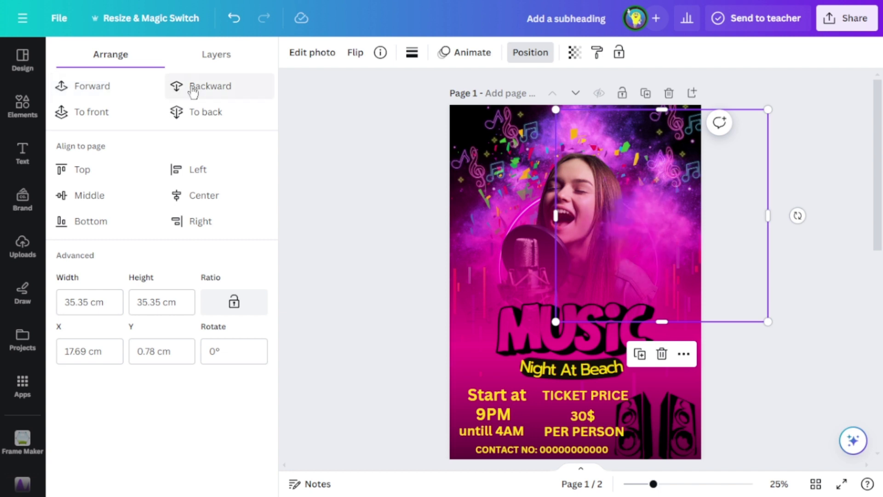
# Step: Select the left-hand smoke from the layer stack and bring it forward above the faint purple glow
pyautogui.click(214, 57)
pyautogui.moveTo(271, 239); pyautogui.dragTo(268, 474)
pyautogui.click(199, 428)
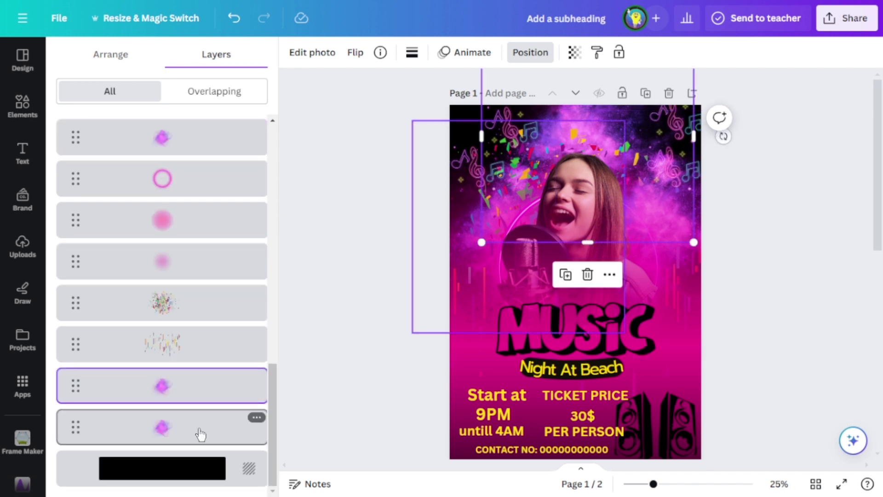
pyautogui.click(130, 58)
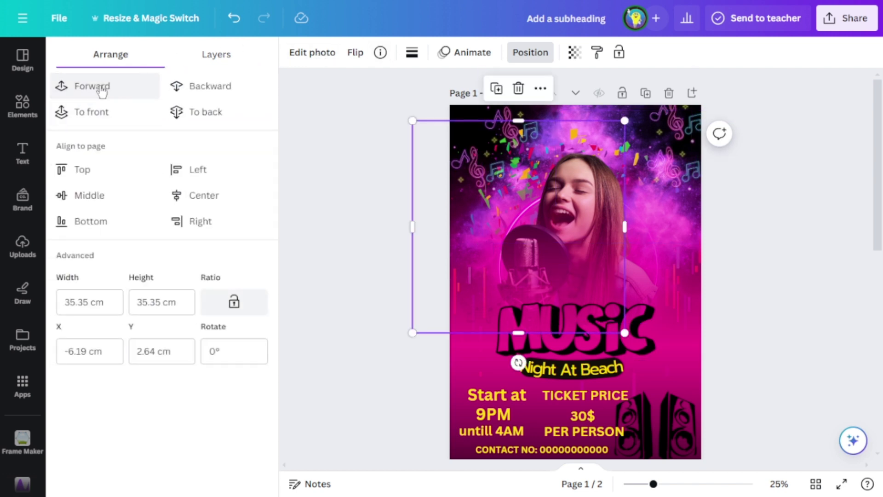
# Step: Reorder the glowing pink ring so it sits in front of the smoke but behind the singer
pyautogui.click(223, 66)
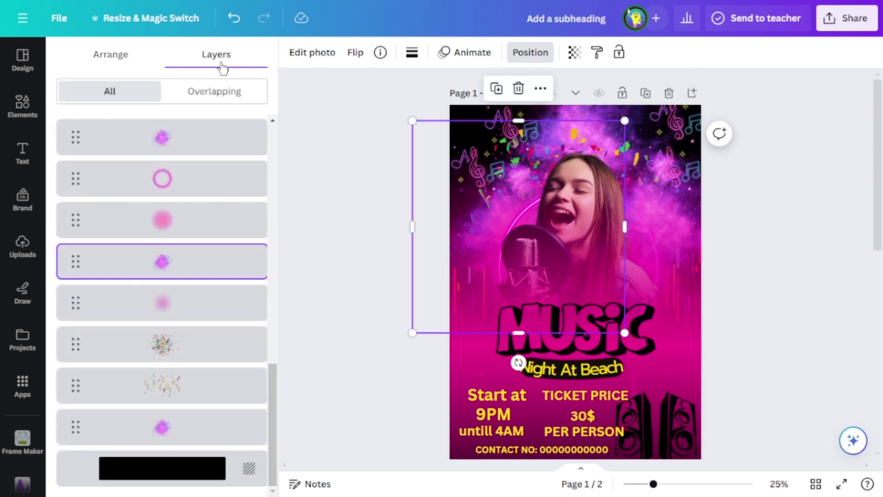
pyautogui.click(185, 184)
pyautogui.click(122, 66)
pyautogui.click(125, 93)
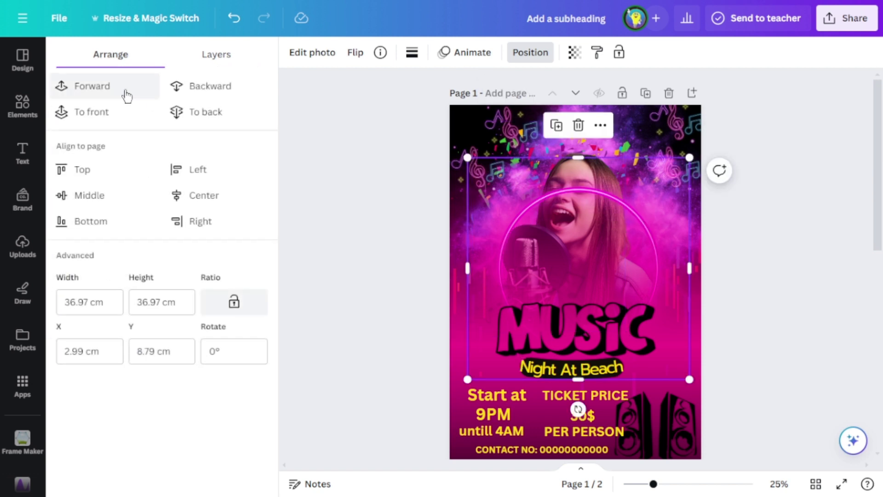
pyautogui.click(187, 90)
pyautogui.click(850, 292)
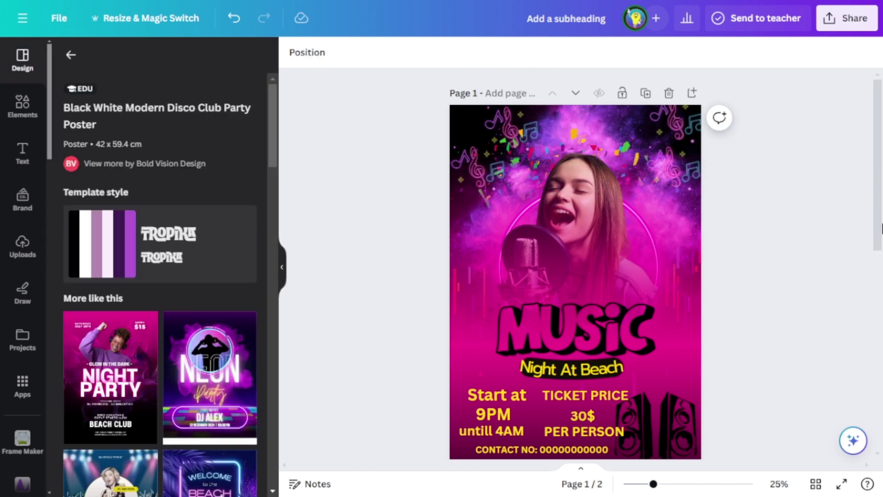
# Step: Set the "Start at" text in Rubik and copy its style onto the "untill 4AM" line
pyautogui.click(501, 53)
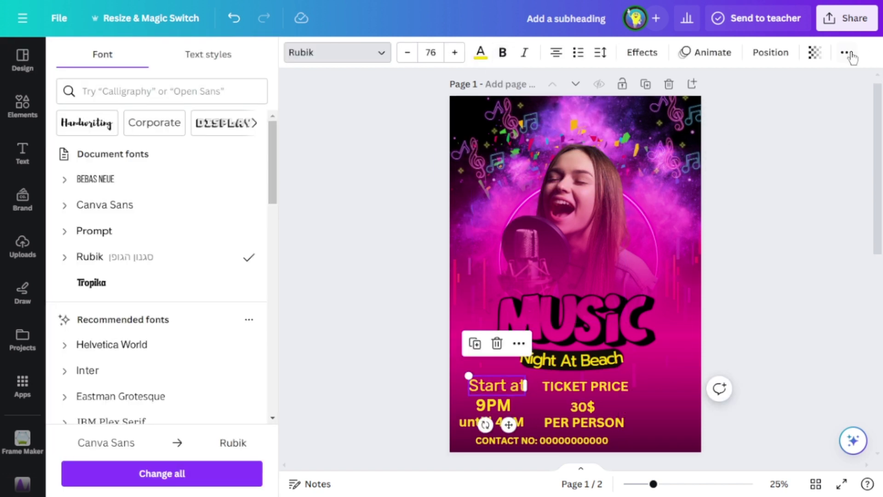
pyautogui.click(846, 54)
pyautogui.click(817, 83)
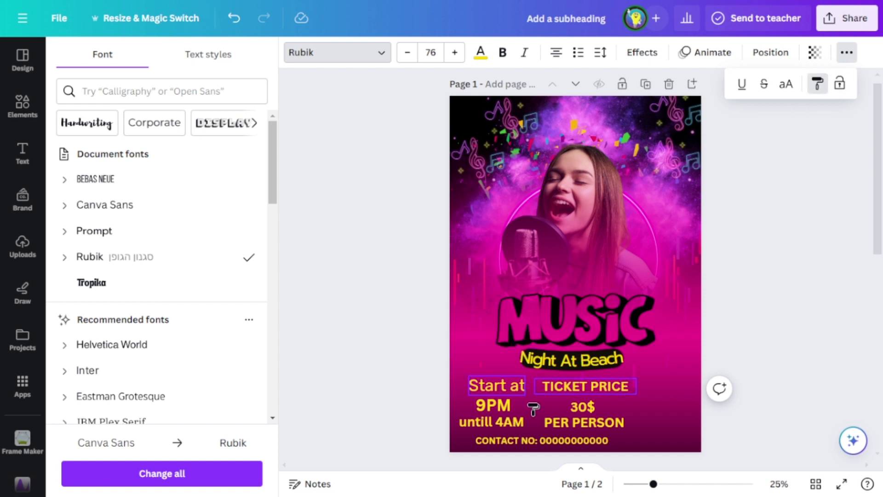
pyautogui.click(508, 428)
# Step: Copy the Rubik style onto the contact-number line, widen it to a single line and place it along the poster's bottom edge
pyautogui.click(846, 54)
pyautogui.click(817, 83)
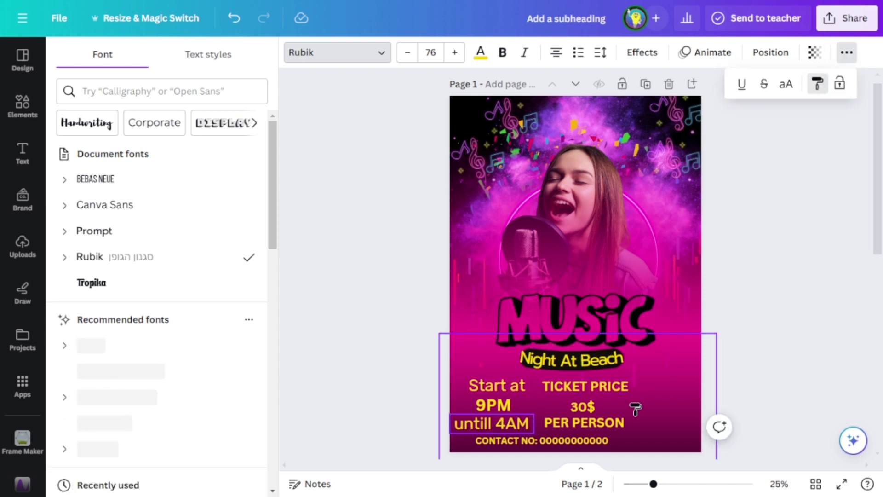
pyautogui.click(568, 441)
pyautogui.moveTo(616, 453); pyautogui.dragTo(703, 453)
pyautogui.moveTo(467, 435); pyautogui.dragTo(512, 447)
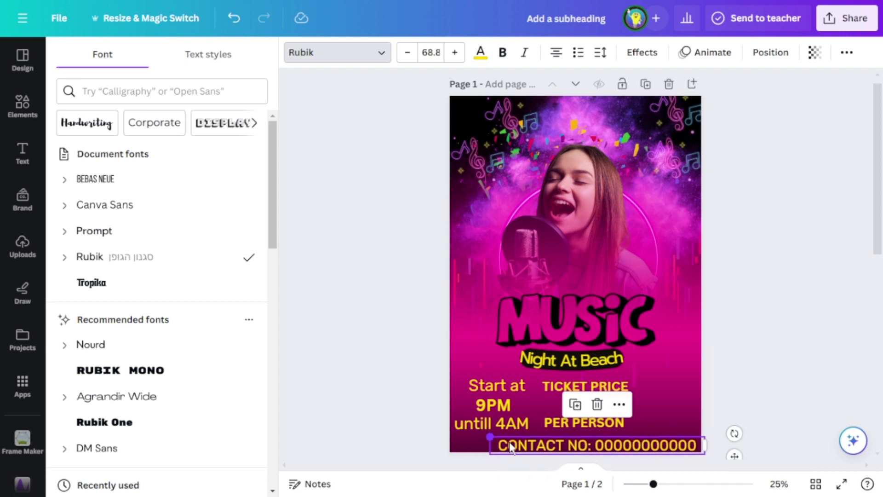
pyautogui.moveTo(570, 451); pyautogui.dragTo(548, 445)
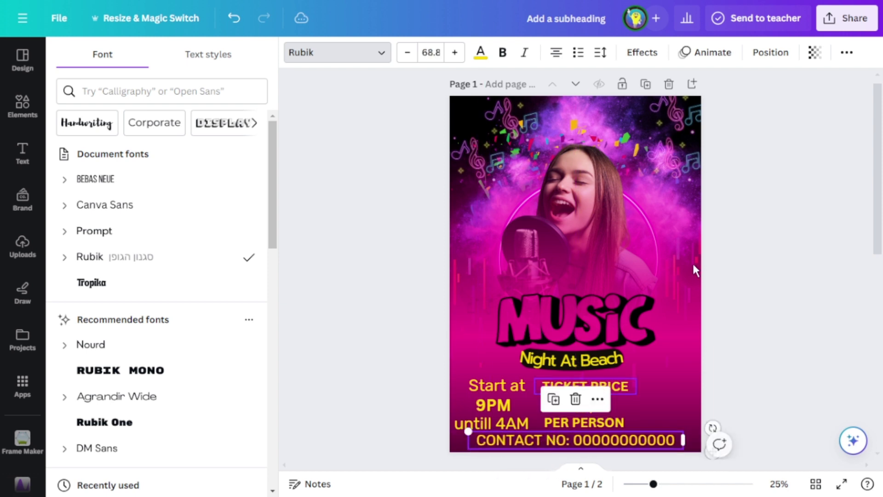
# Step: Copy the contact line's Rubik style onto the "PER PERSON" and "TICKET PRICE" texts
pyautogui.click(850, 54)
pyautogui.click(817, 83)
pyautogui.click(584, 422)
pyautogui.click(847, 52)
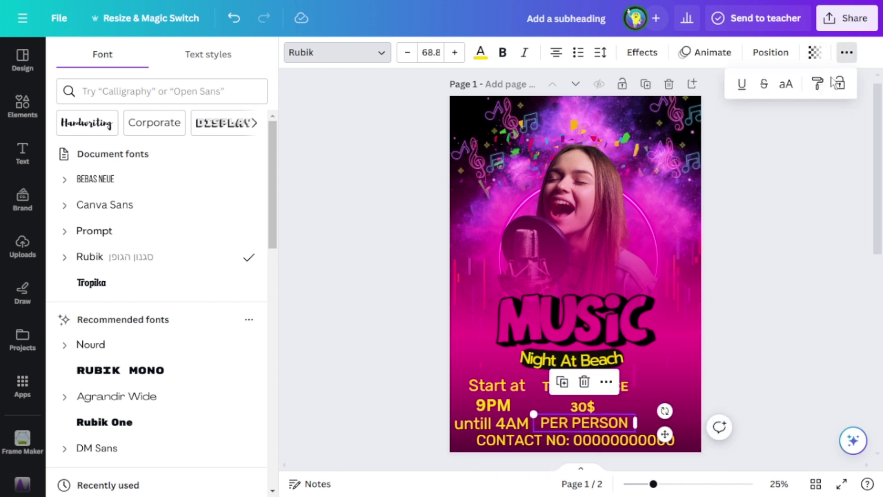
pyautogui.click(817, 84)
pyautogui.click(611, 387)
# Step: Set "9PM" in the Tropika font and copy its style onto "30$"
pyautogui.click(507, 404)
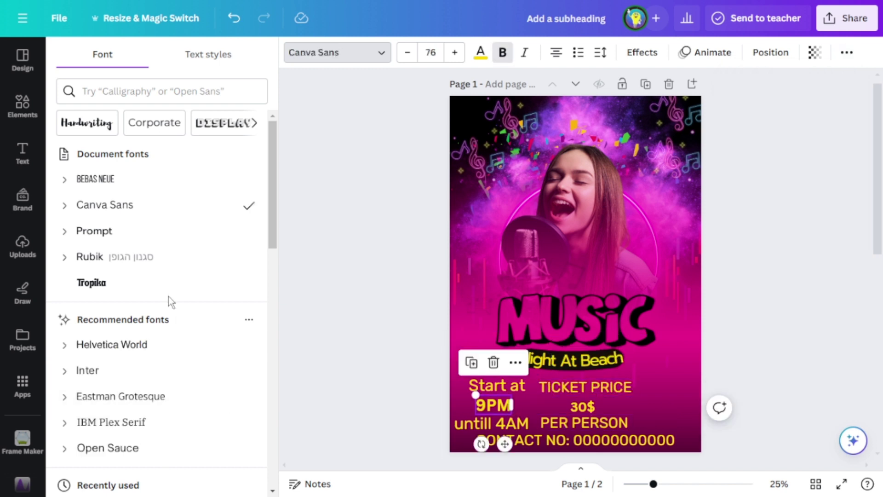
pyautogui.click(146, 290)
pyautogui.click(847, 52)
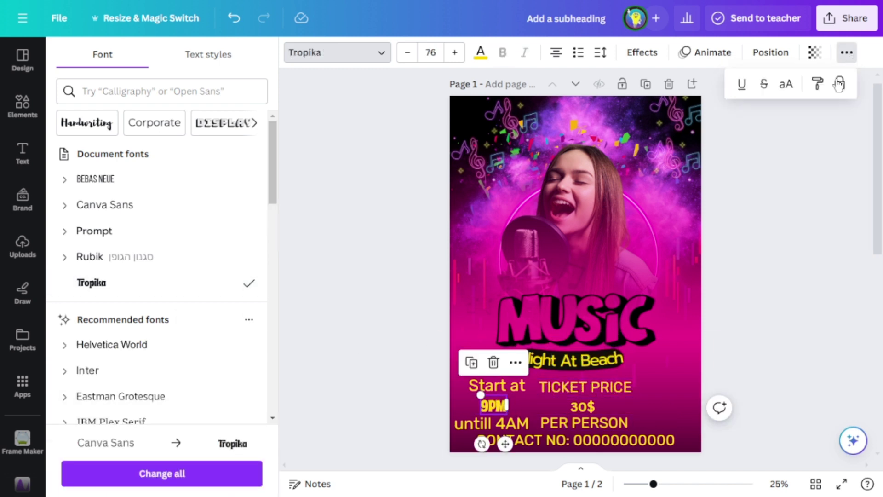
pyautogui.click(817, 84)
pyautogui.click(660, 379)
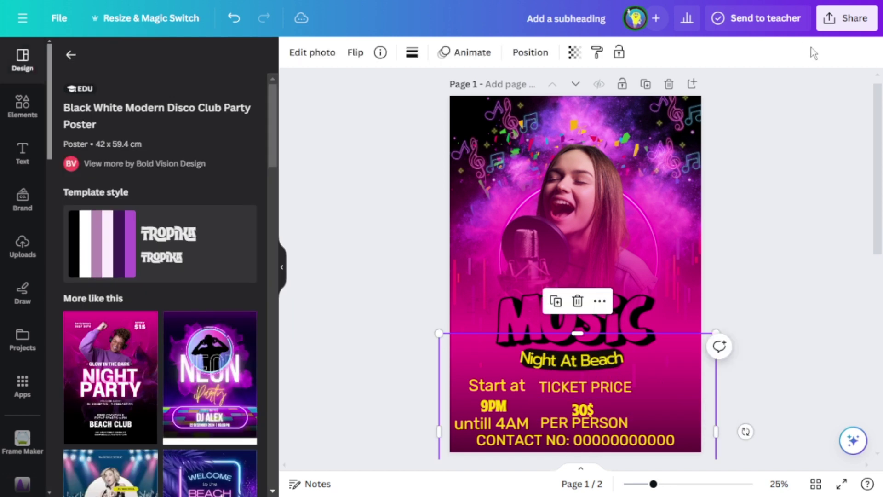
pyautogui.click(673, 294)
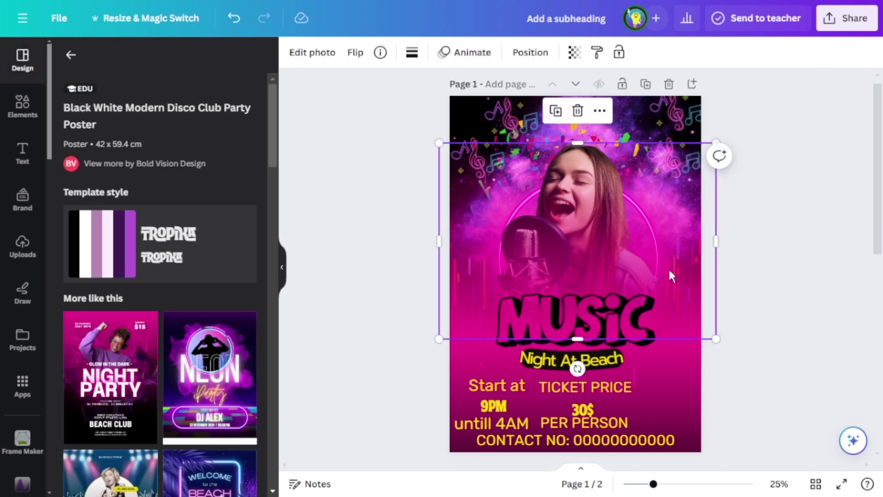
pyautogui.click(597, 54)
pyautogui.click(752, 405)
# Step: Shrink and spread out the event-detail texts, with the start times on the poster's left, the ticket price on its right and the contact line centred below
pyautogui.moveTo(721, 444); pyautogui.dragTo(478, 382)
pyautogui.moveTo(548, 404); pyautogui.dragTo(633, 375)
pyautogui.click(750, 361)
pyautogui.moveTo(582, 402); pyautogui.dragTo(664, 416)
pyautogui.click(603, 434)
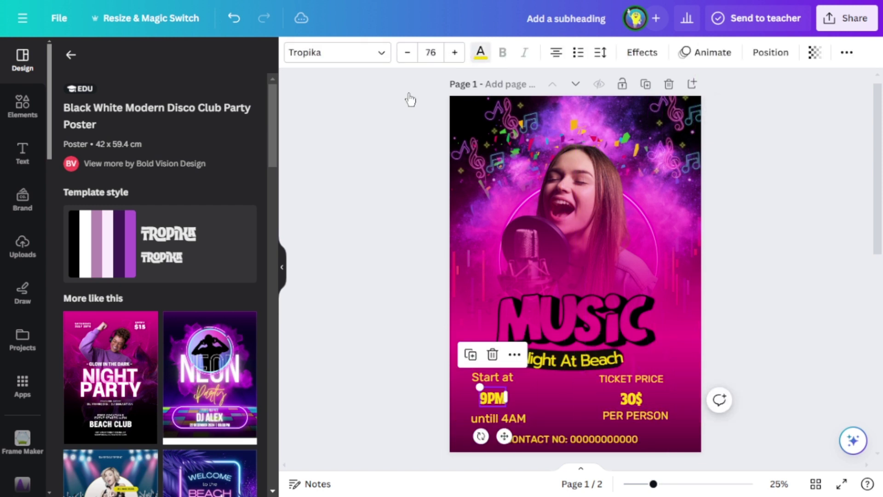
# Step: Recolour the "9PM" and "30$" texts white from the brand colour palette
pyautogui.click(480, 52)
pyautogui.click(140, 228)
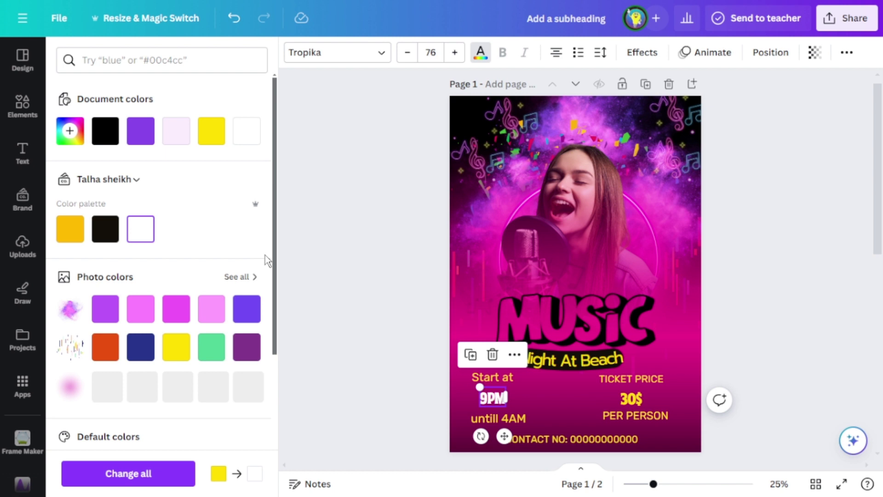
pyautogui.click(631, 398)
pyautogui.click(144, 234)
pyautogui.click(401, 398)
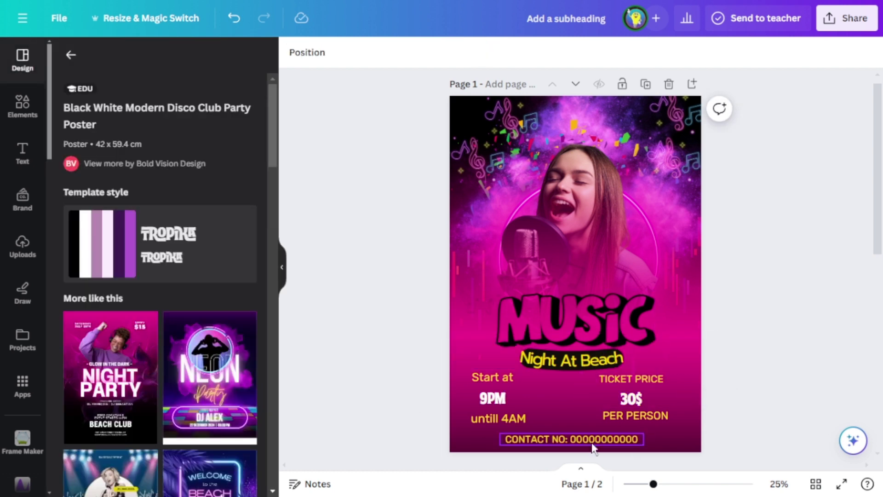
# Step: Nudge the contact line slightly up and recolour "Night At Beach" with the brand palette's amber yellow
pyautogui.moveTo(576, 436); pyautogui.dragTo(578, 432)
pyautogui.click(758, 333)
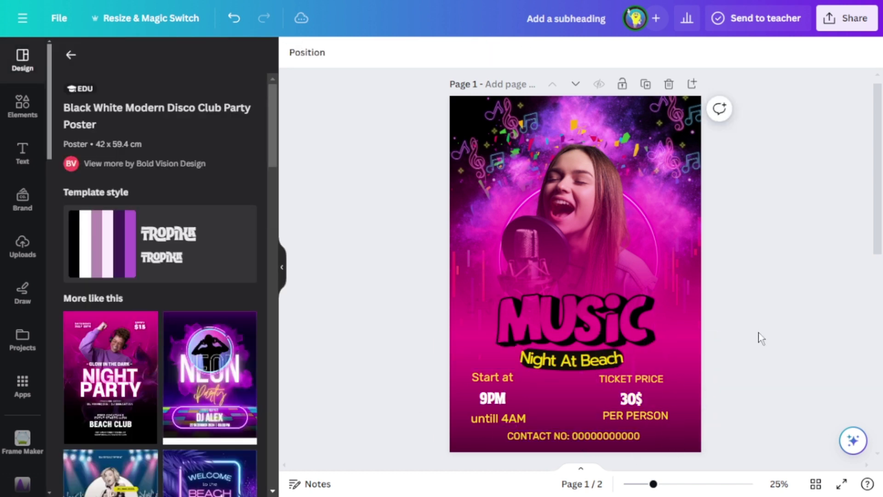
pyautogui.click(577, 362)
pyautogui.click(480, 52)
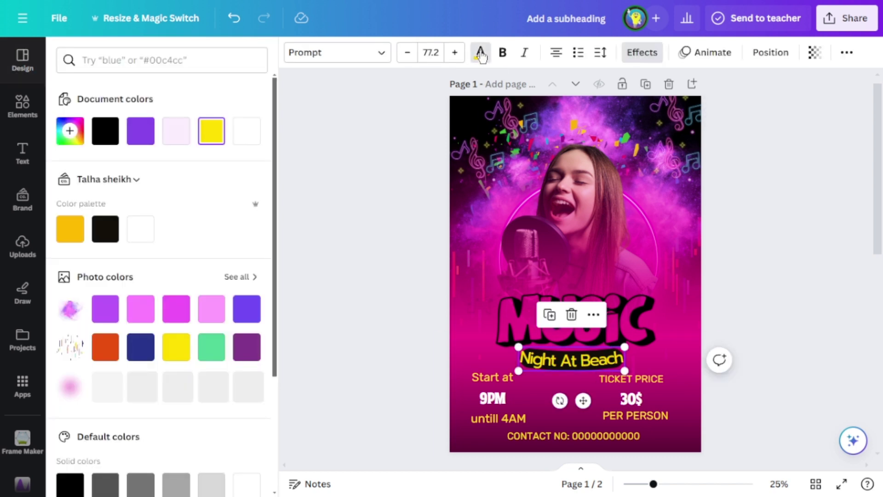
pyautogui.click(63, 230)
pyautogui.click(760, 336)
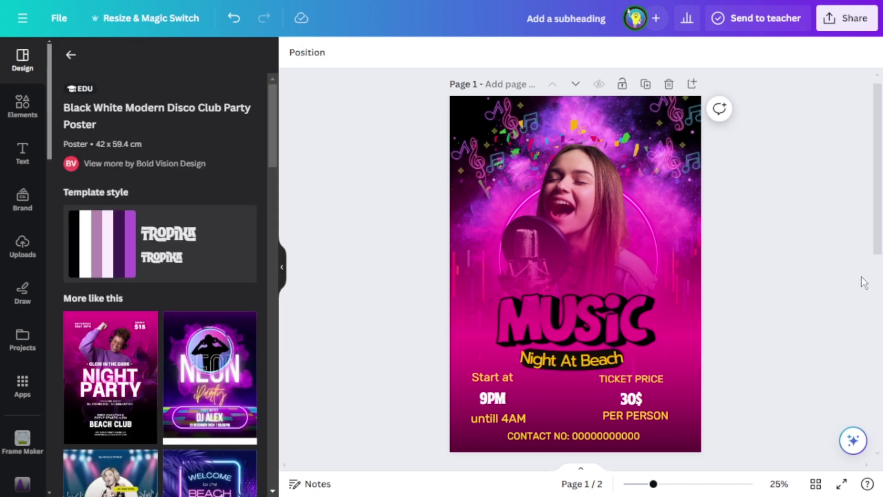
pyautogui.click(694, 443)
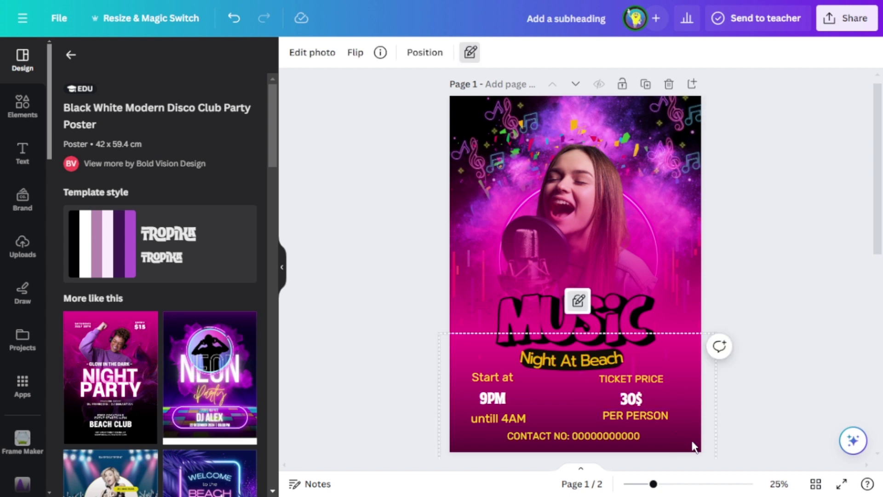
pyautogui.click(724, 418)
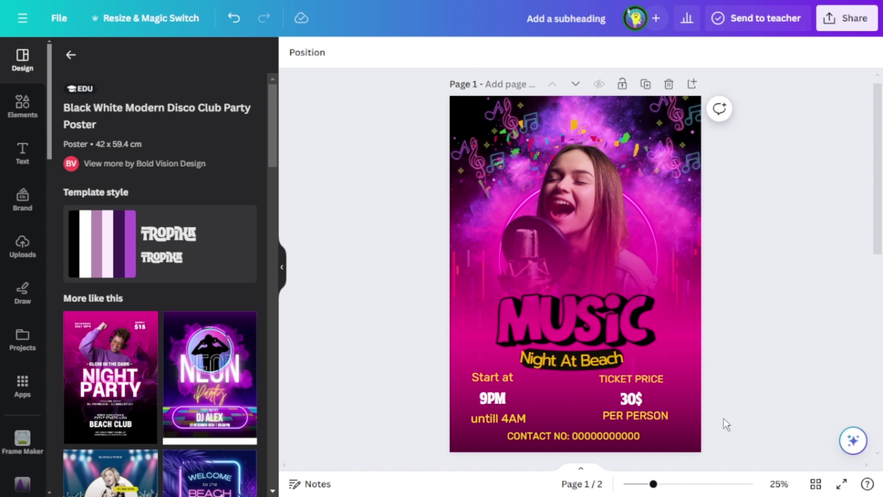
# Step: Group the three ticket-price texts and move the group left, close to the start-time texts
pyautogui.click(655, 380)
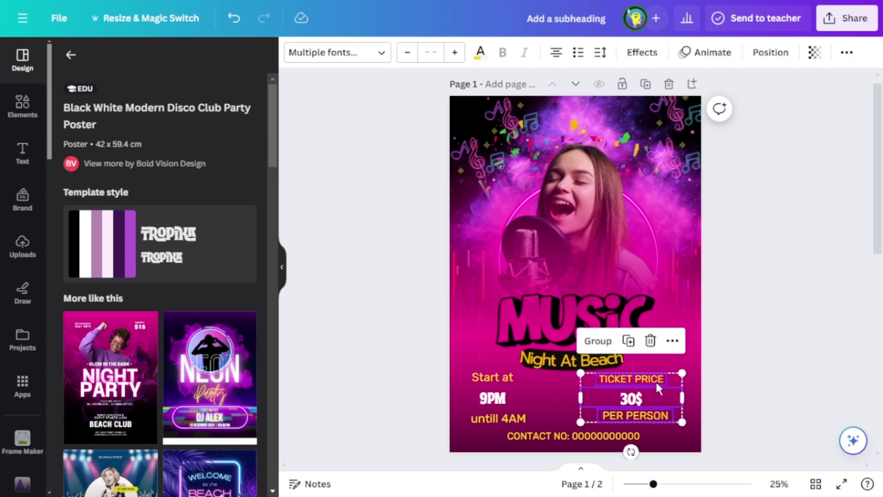
pyautogui.click(598, 341)
pyautogui.moveTo(634, 403); pyautogui.dragTo(589, 406)
pyautogui.click(667, 410)
# Step: Group the "Start at", "9PM" and "untill 4AM" texts and change the group's text alignment
pyautogui.click(459, 369)
pyautogui.moveTo(441, 368); pyautogui.dragTo(471, 378)
pyautogui.click(465, 338)
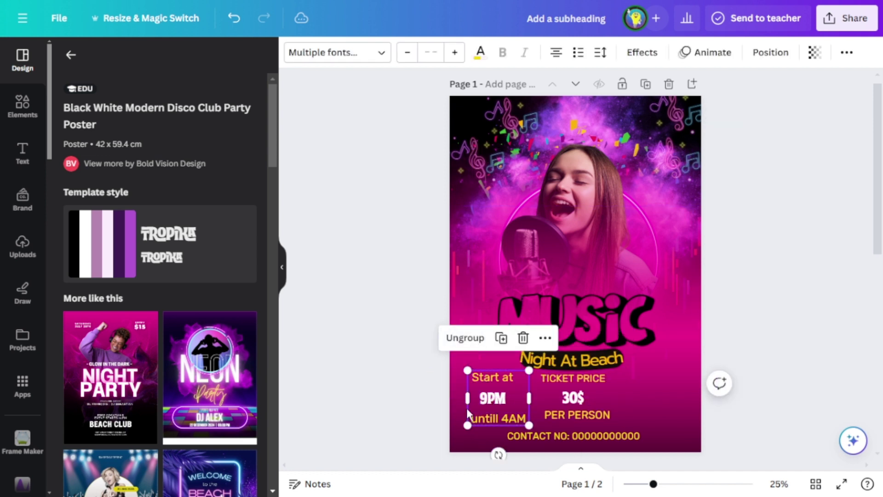
pyautogui.click(556, 53)
pyautogui.click(556, 53)
pyautogui.click(786, 342)
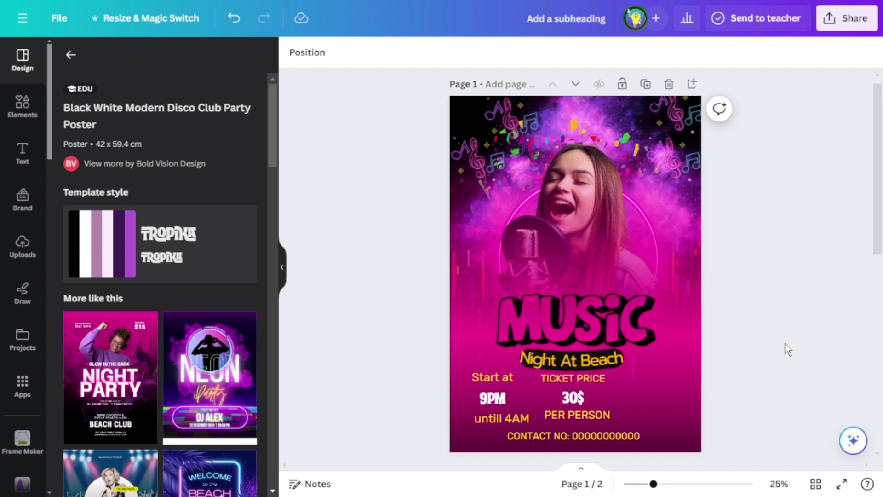
# Step: Move the ticket-price group to the poster's right side and nudge the start-time group slightly right
pyautogui.moveTo(620, 405); pyautogui.dragTo(683, 406)
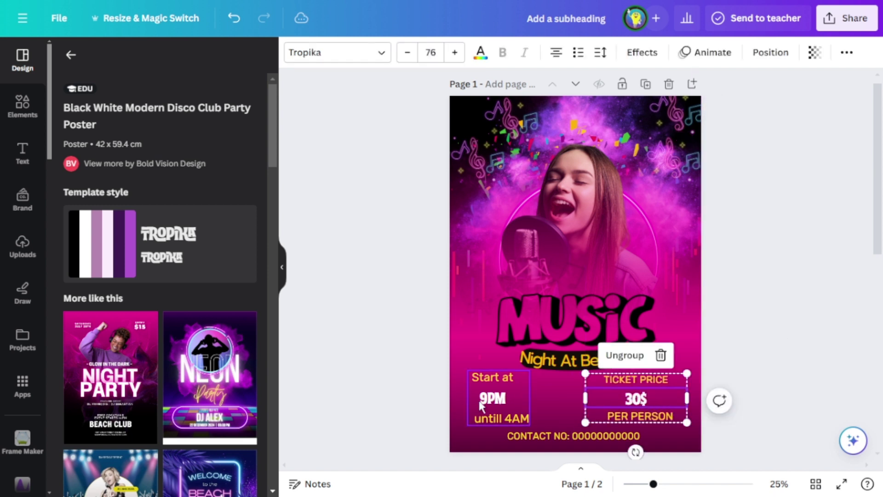
pyautogui.moveTo(479, 404); pyautogui.dragTo(482, 400)
pyautogui.click(414, 401)
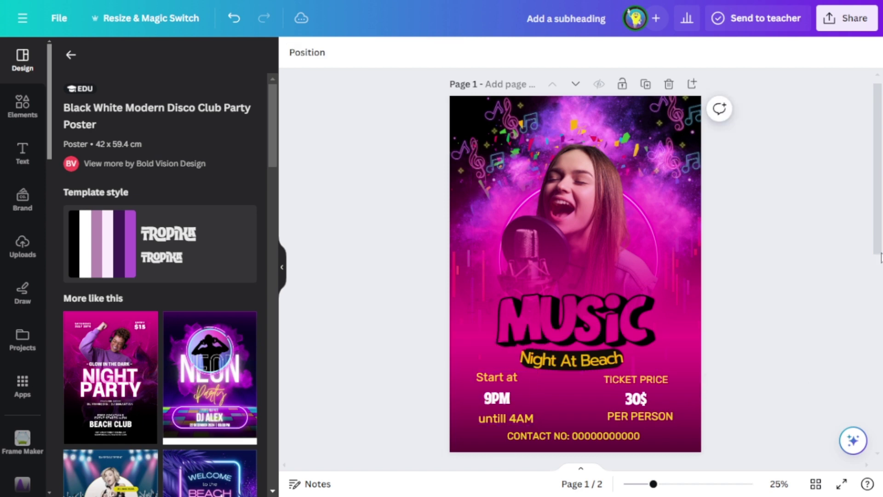